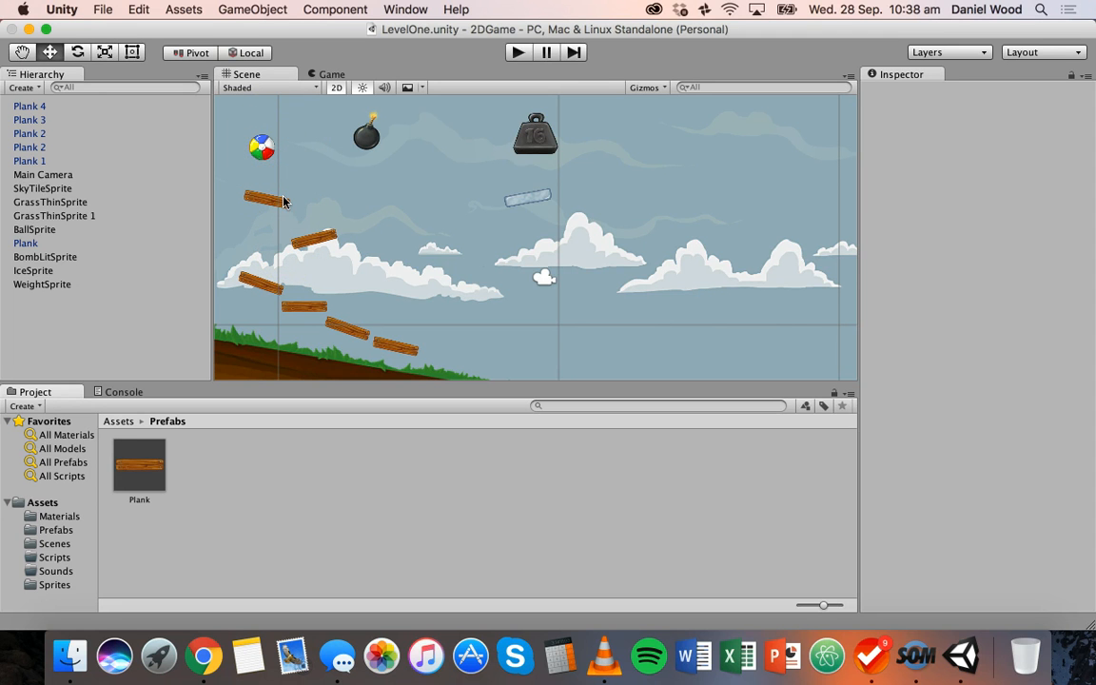
Step: Quit Unity, relaunch it and reopen the 2DGame project
left_click(103, 10)
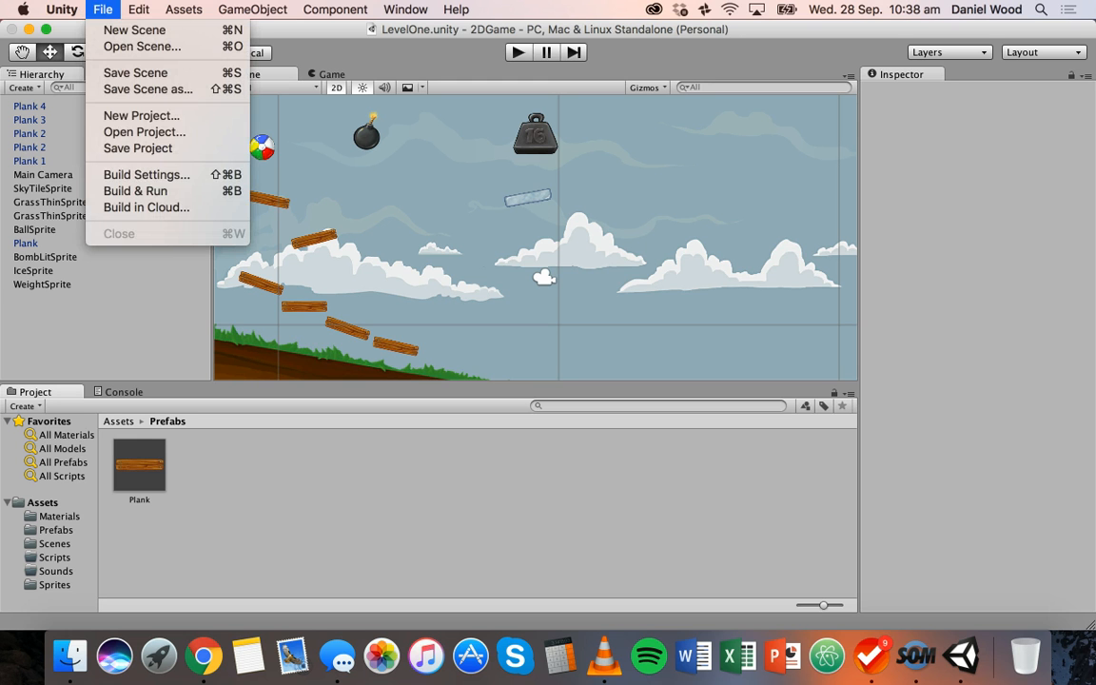
mouse_move(62, 10)
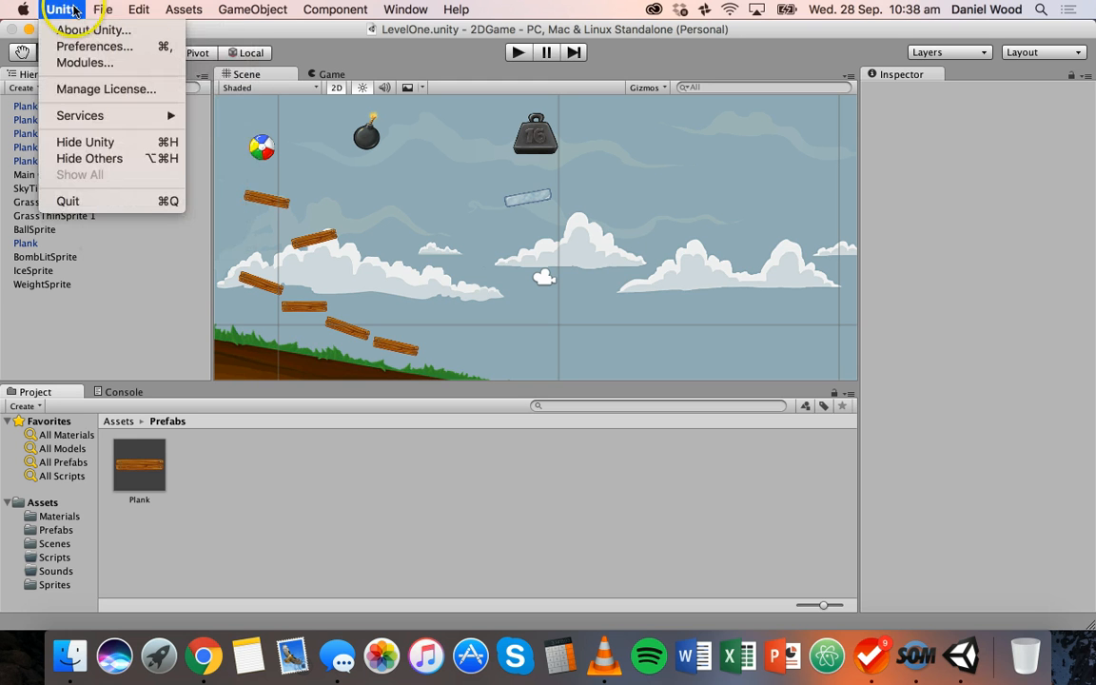
left_click(85, 201)
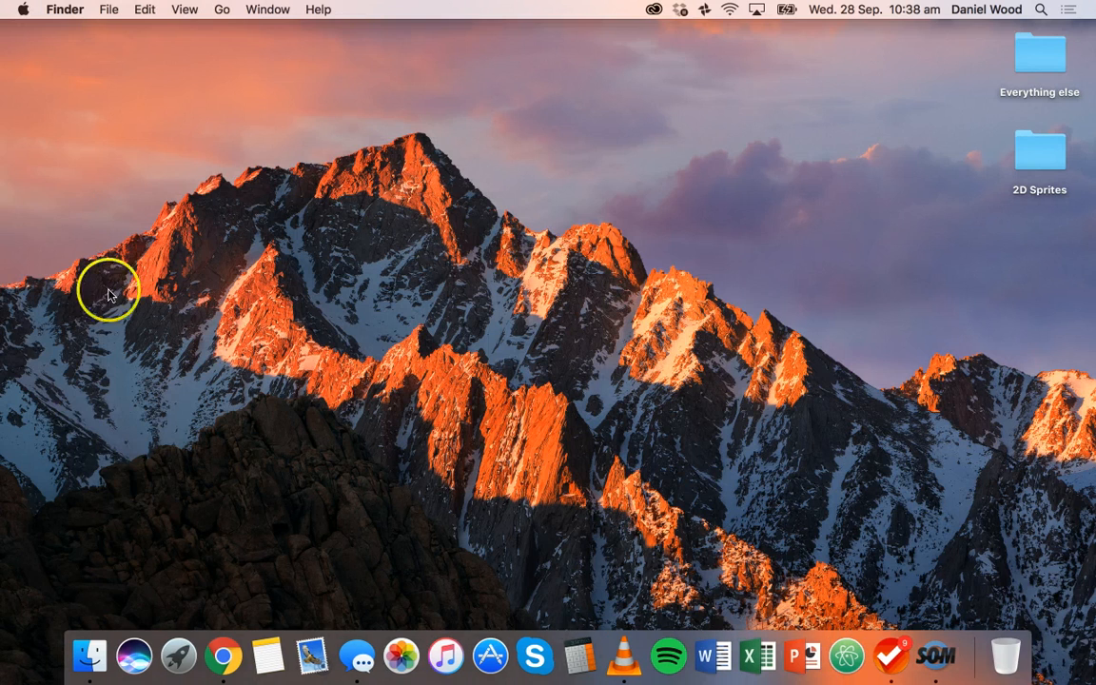
left_click(179, 653)
left_click(547, 407)
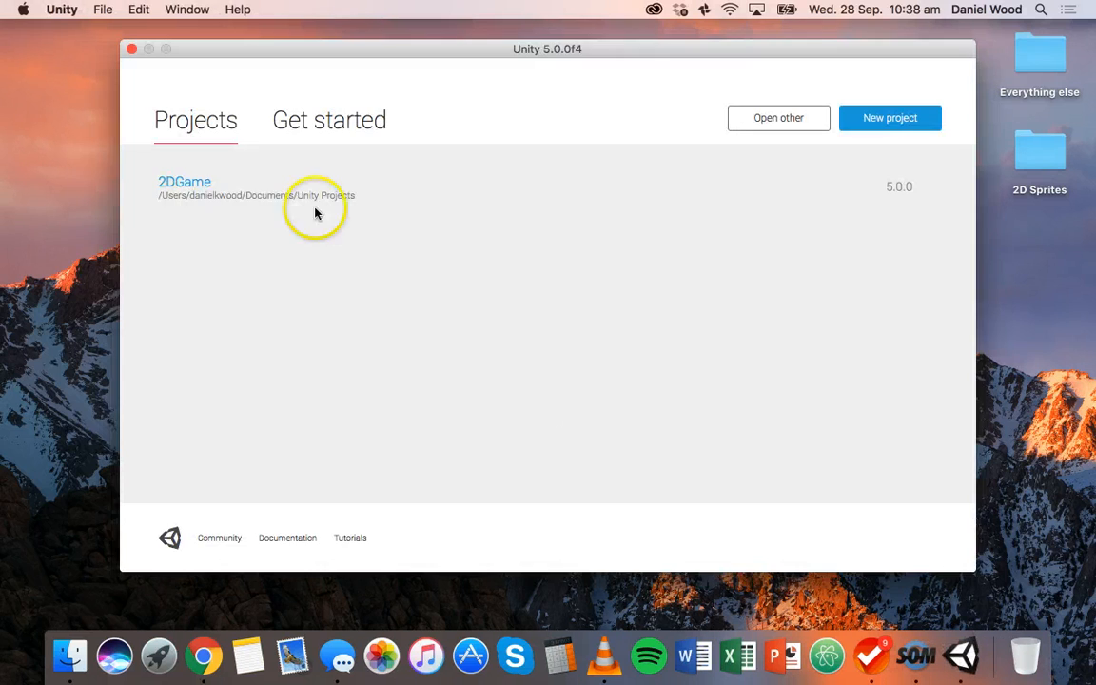
left_click(183, 185)
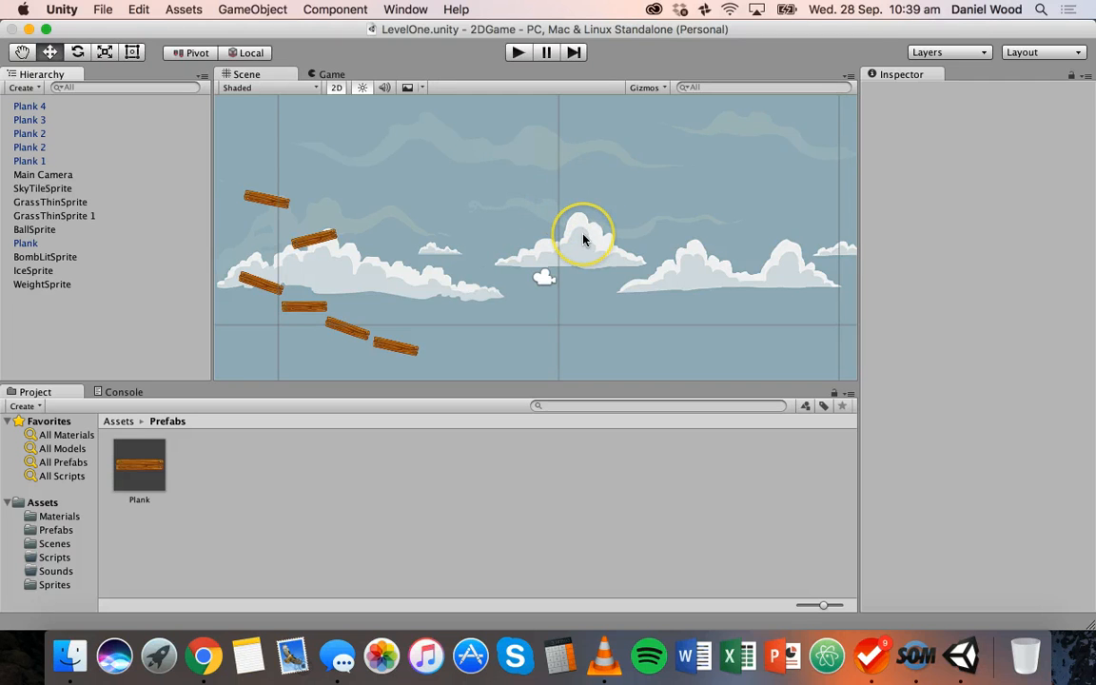
Step: Examine the reopened scene and the grass, ball and bomb sprites for objects hidden behind the sky background
scroll(392, 255, "down", 5)
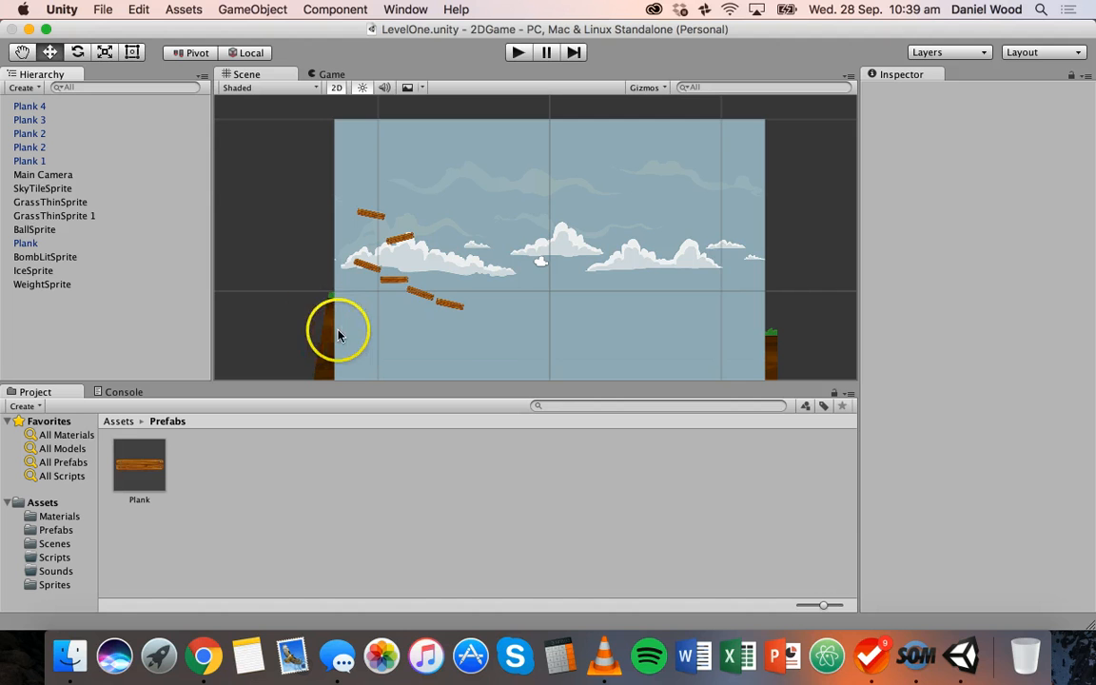
middle_click_drag(347, 345, 326, 301)
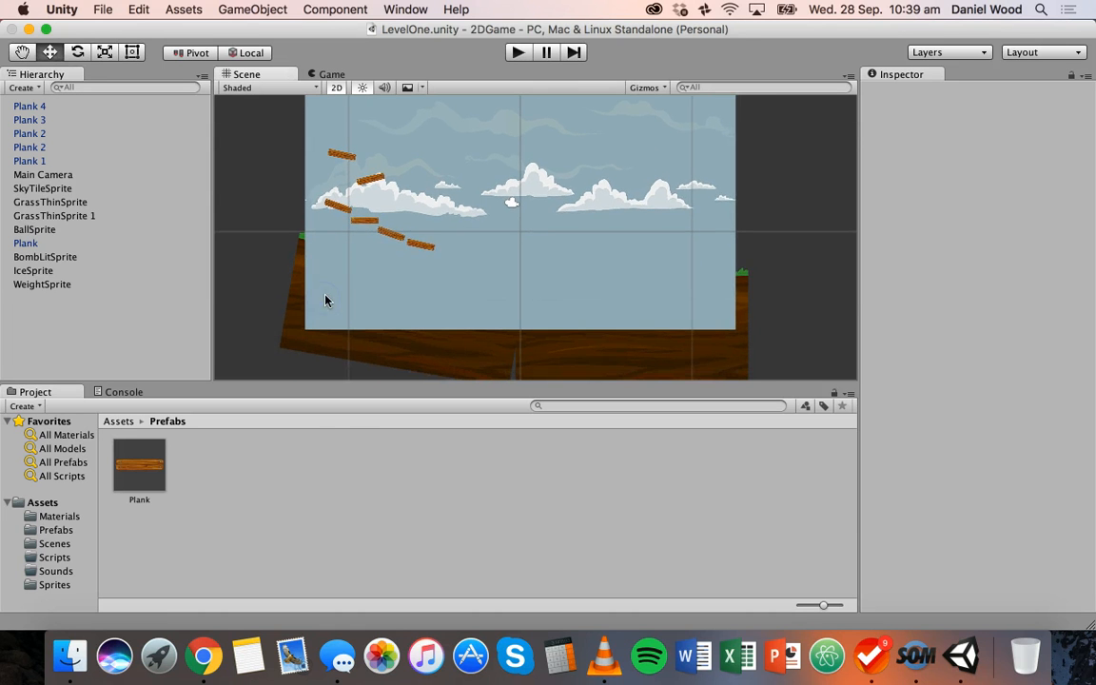
middle_click_drag(442, 213, 411, 257)
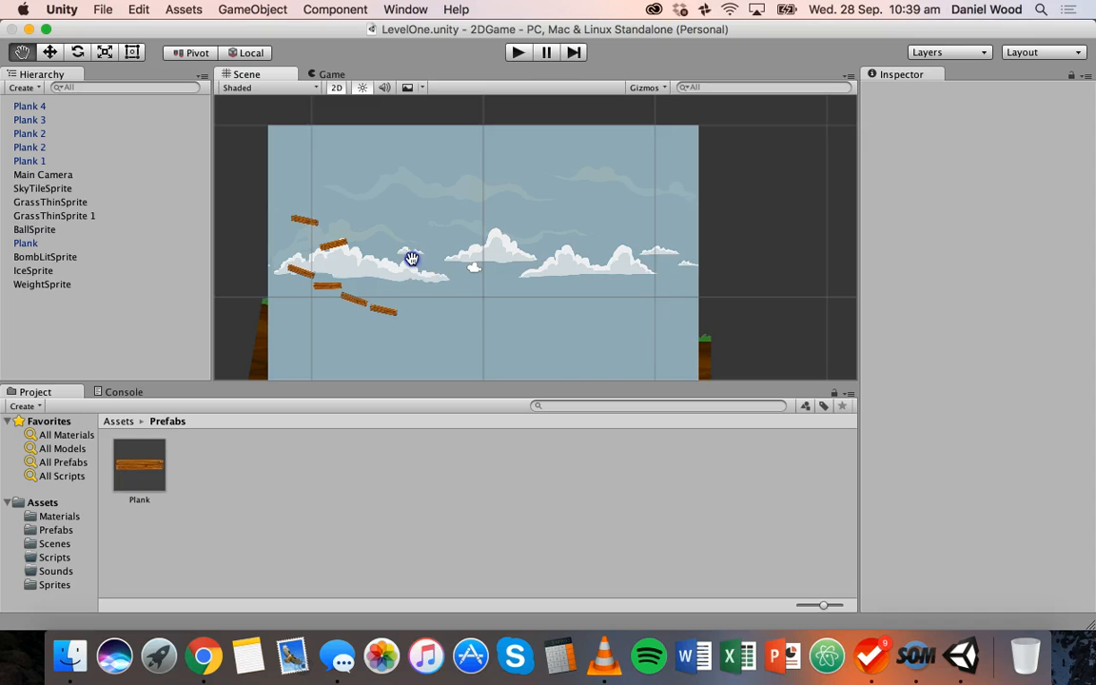
left_click(47, 203)
left_click(33, 230)
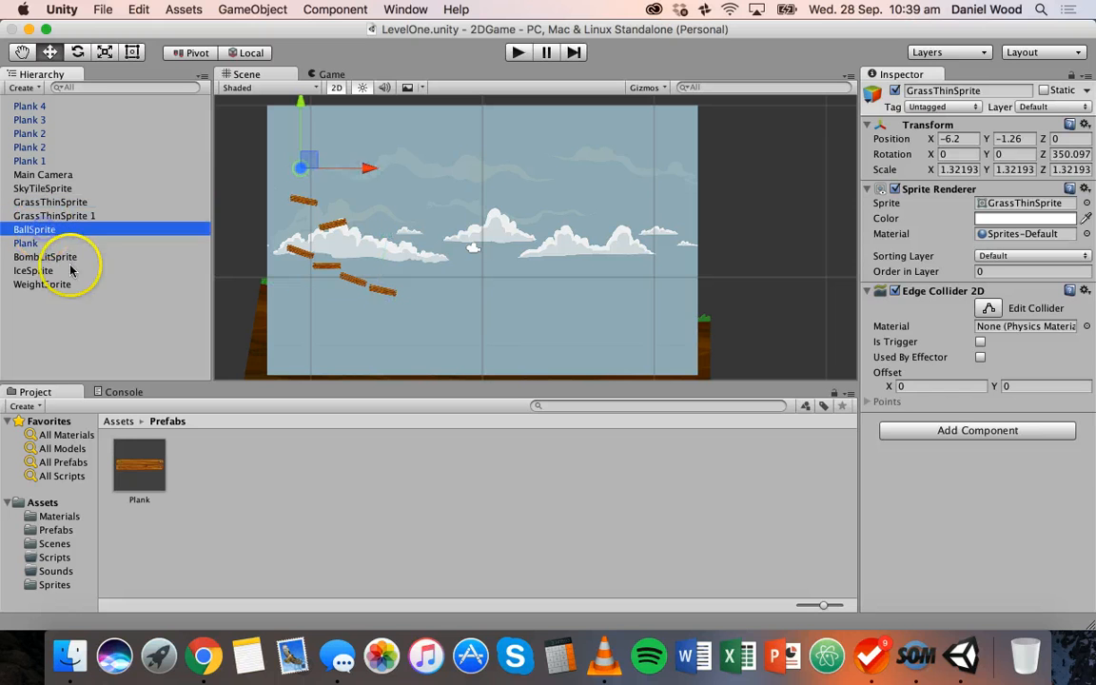
left_click(40, 258)
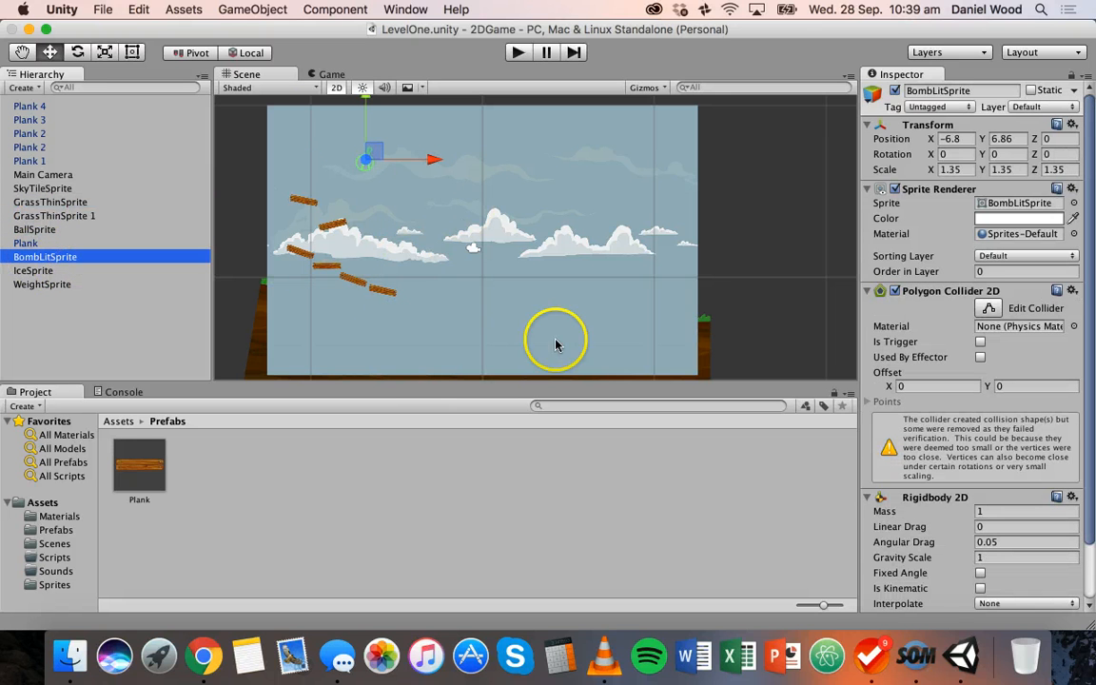
scroll(489, 280, "up", 3)
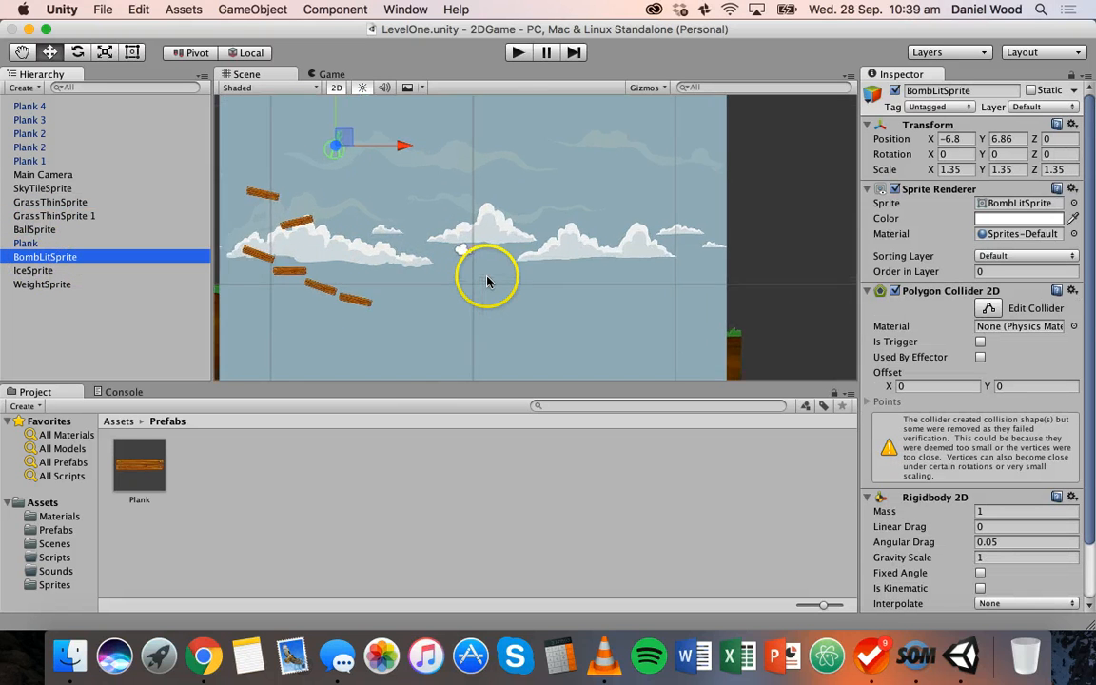
middle_click_drag(438, 252, 450, 196)
scroll(482, 262, "up", 3)
Step: Run the game briefly to check which sprites are drawn, and stop it
left_click(518, 52)
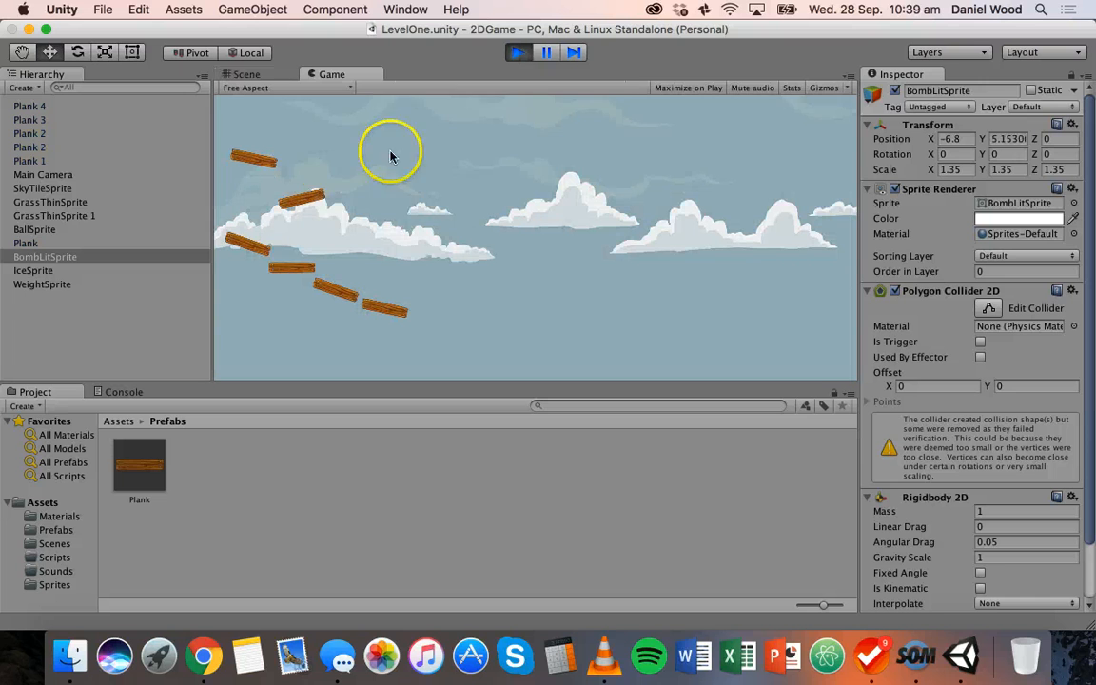
left_click(519, 53)
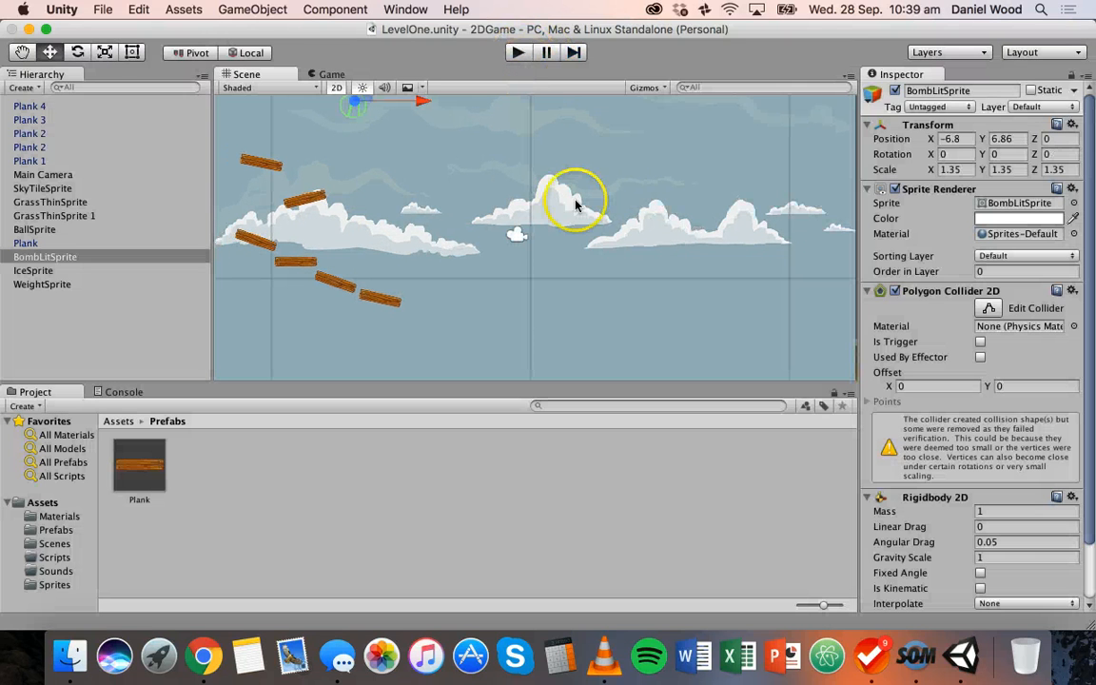
left_click(426, 232)
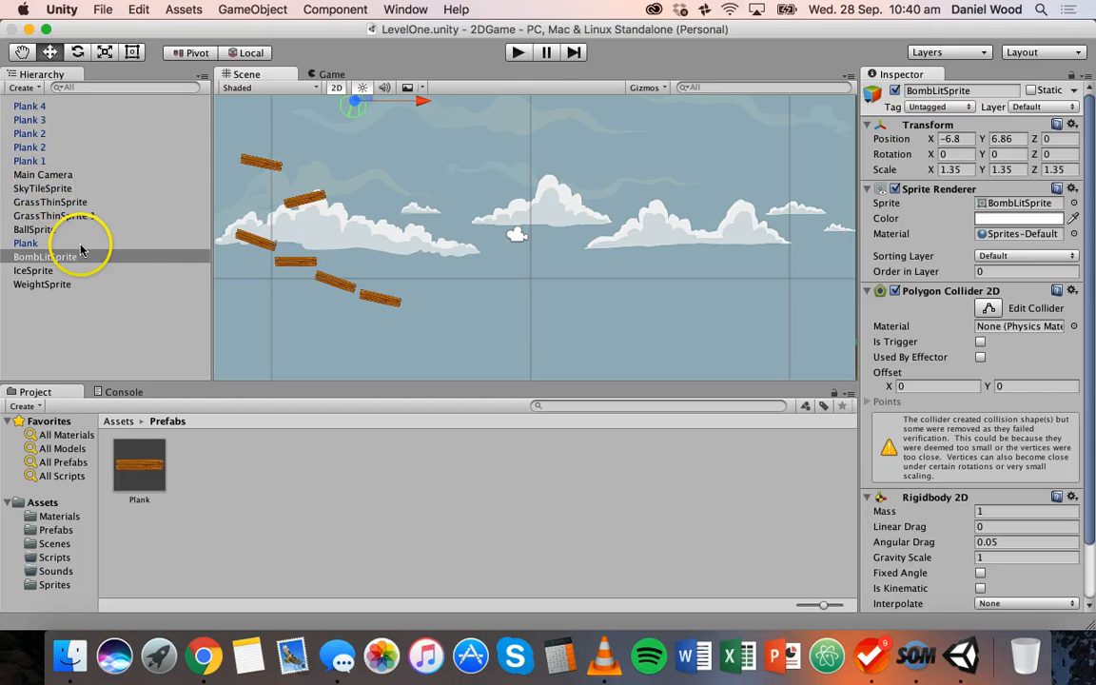
Step: Try Z positions of 1 and -1 on the SkyTileSprite, and return its Z position to 0
left_click(38, 188)
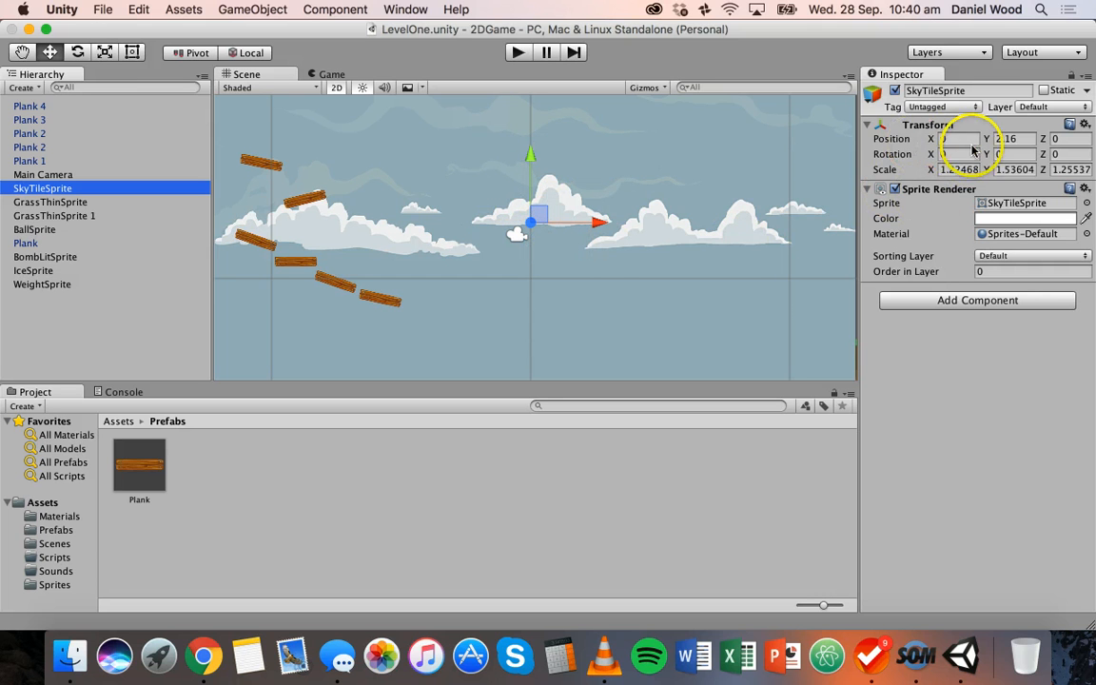
left_click(1053, 138)
left_click(1063, 140)
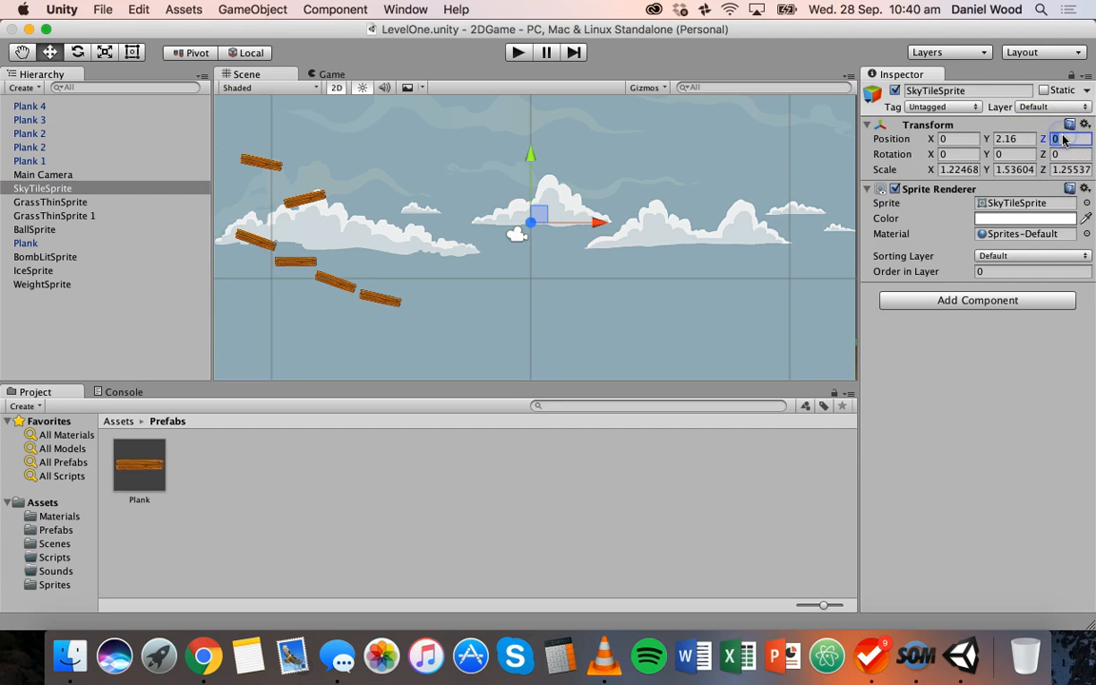
left_click(1063, 140)
type("1")
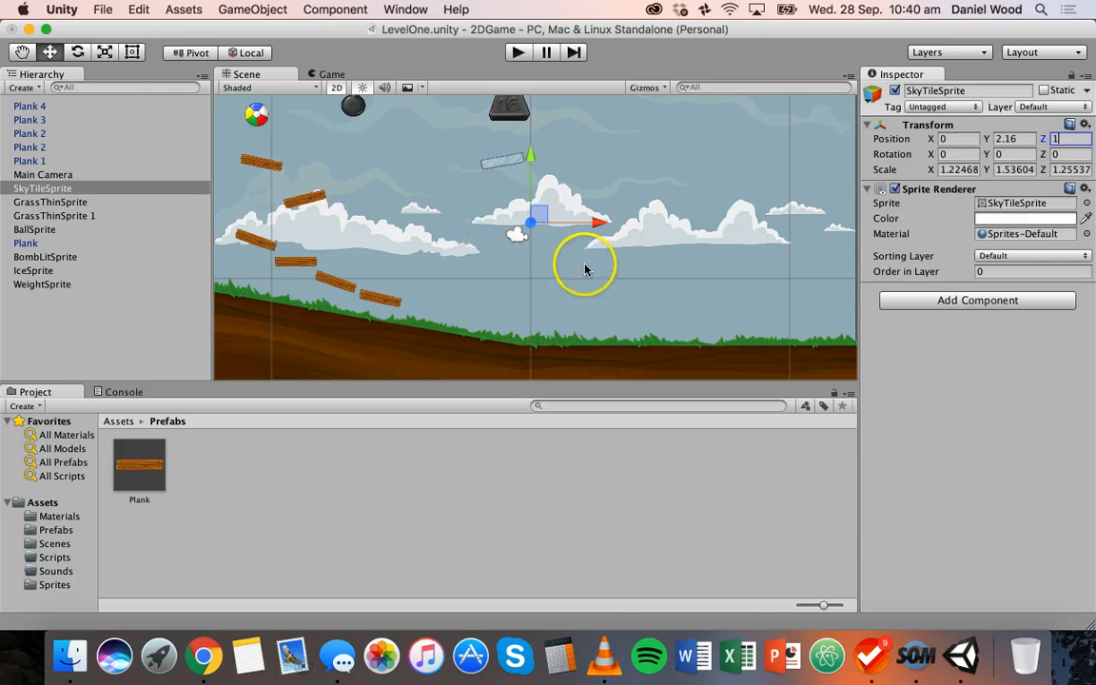
key("BackSpace")
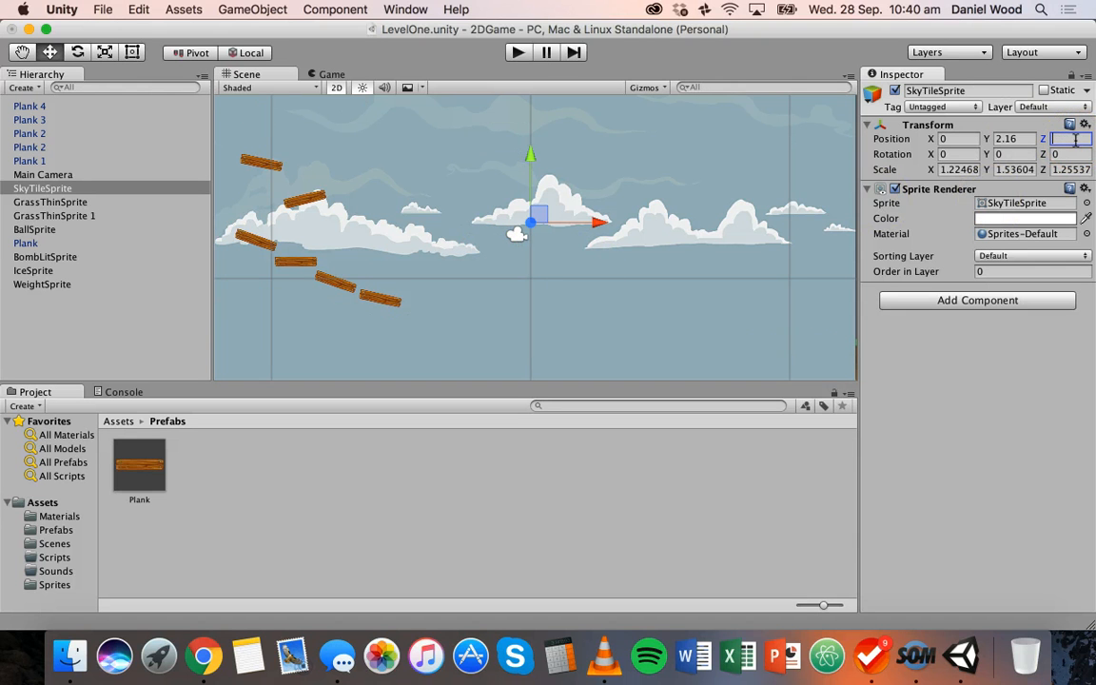
type("-1")
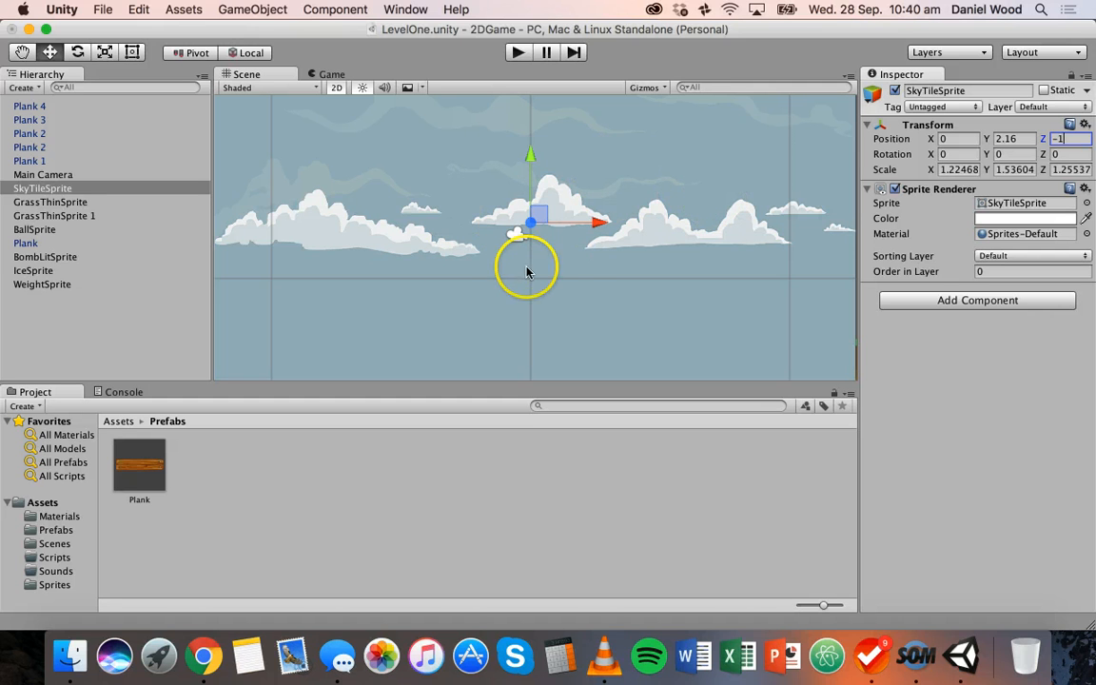
key("BackSpace")
key("BackSpace")
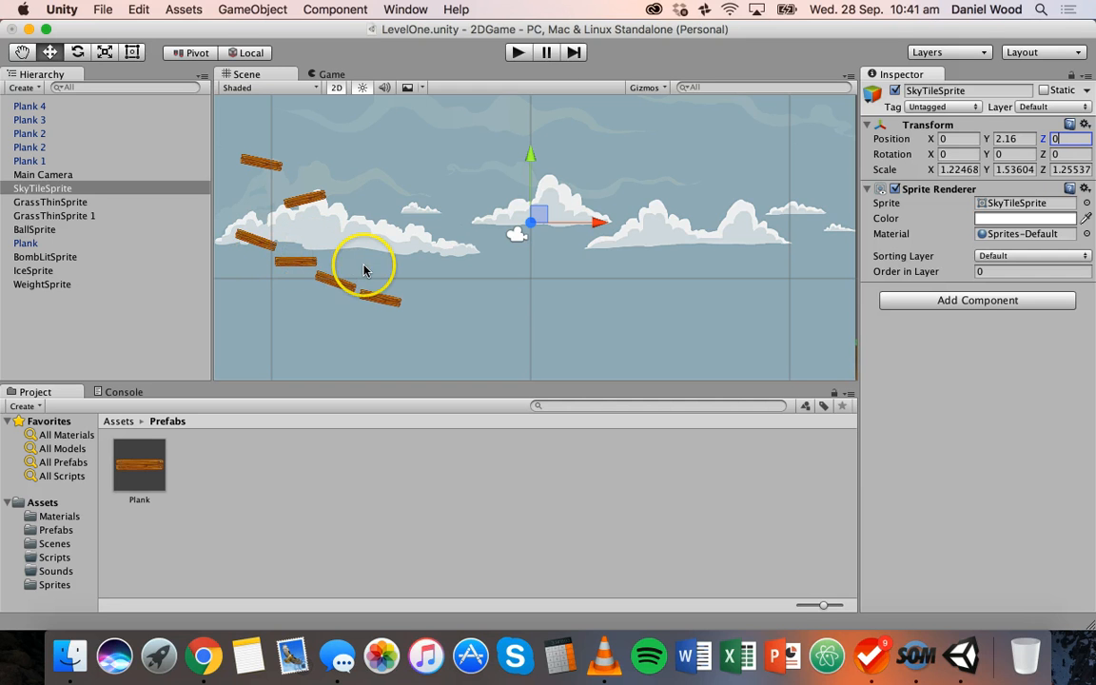
Step: Set the Z position of the SkyTileSprite to 2 and of the WeightSprite to 1
double_click(1070, 139)
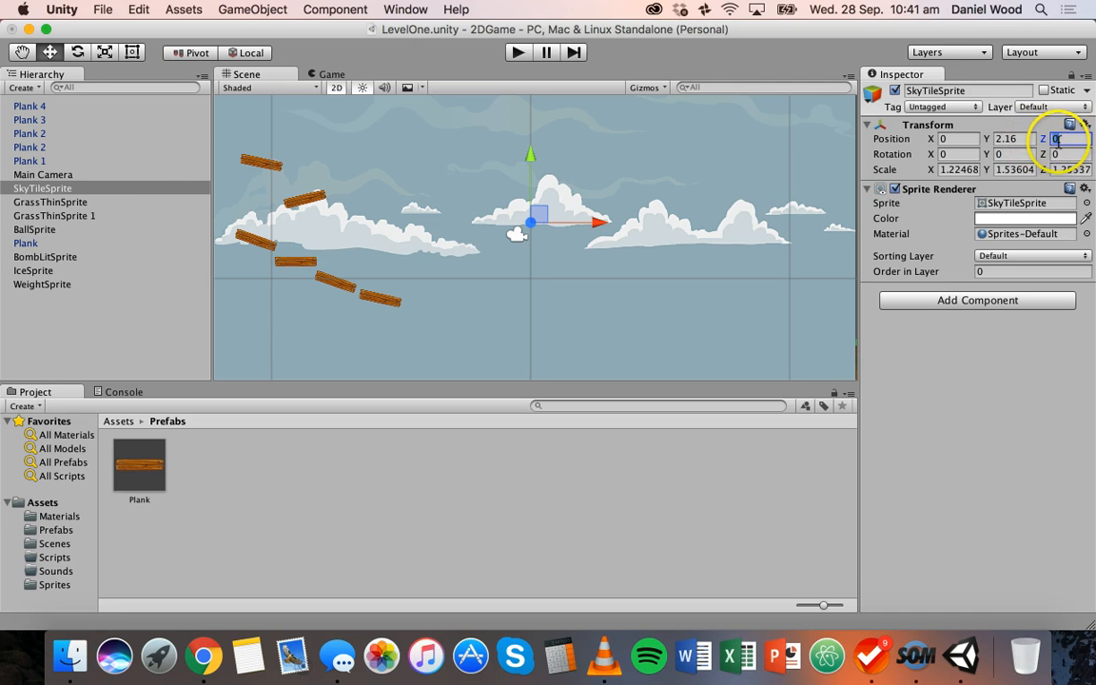
type("2")
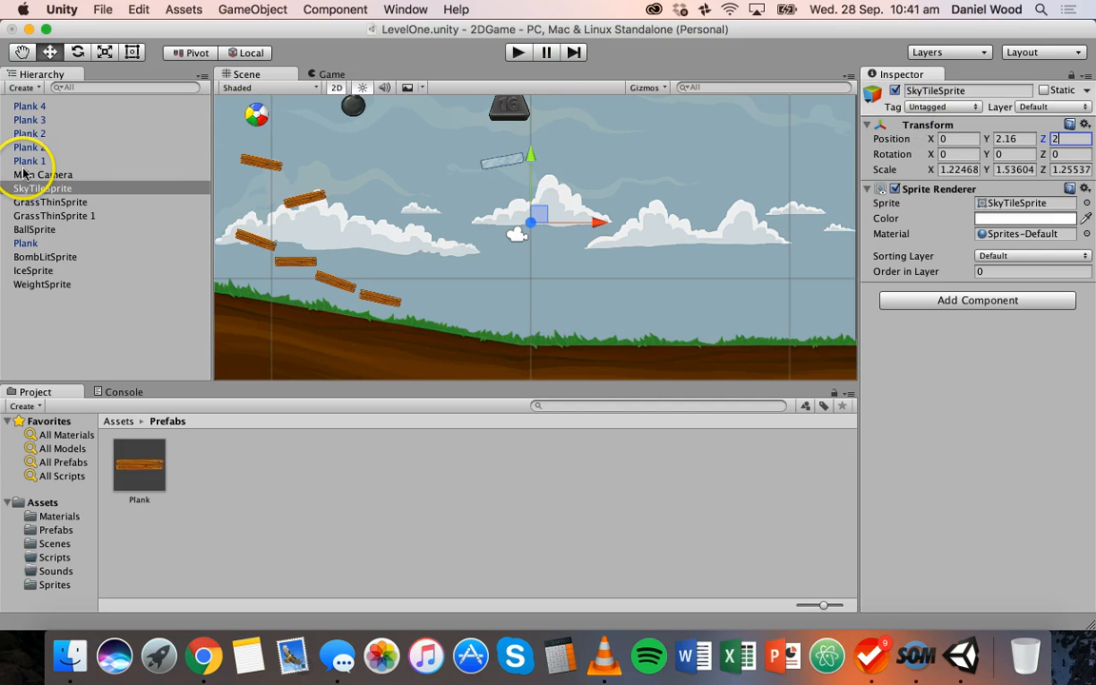
left_click(504, 105)
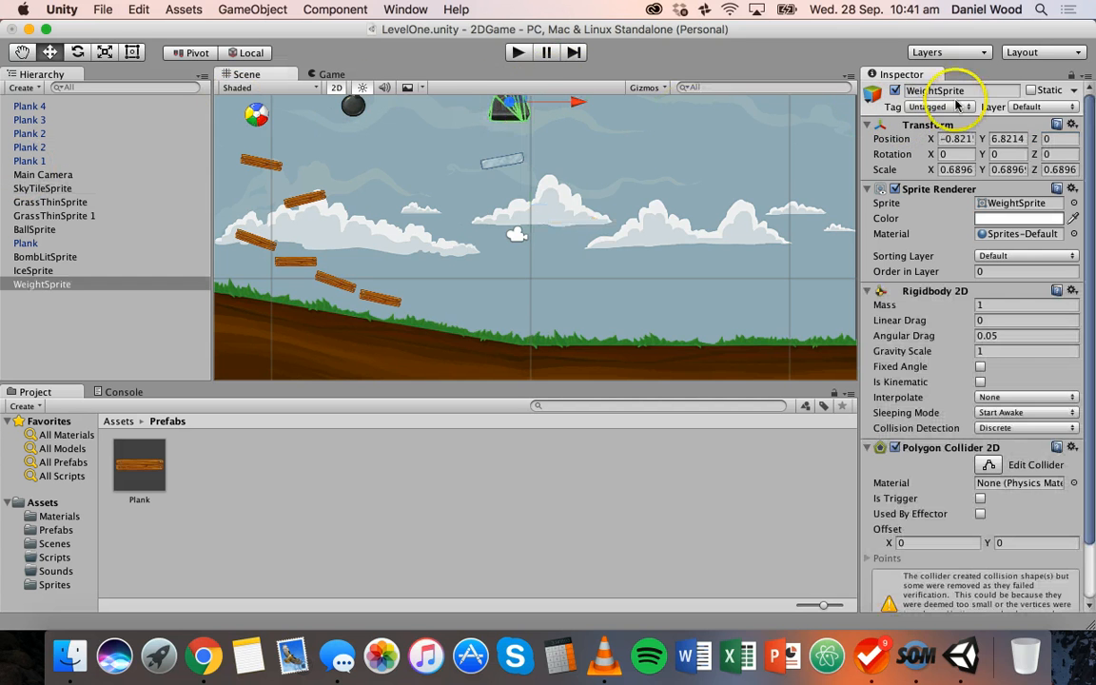
left_click(1047, 138)
type("1")
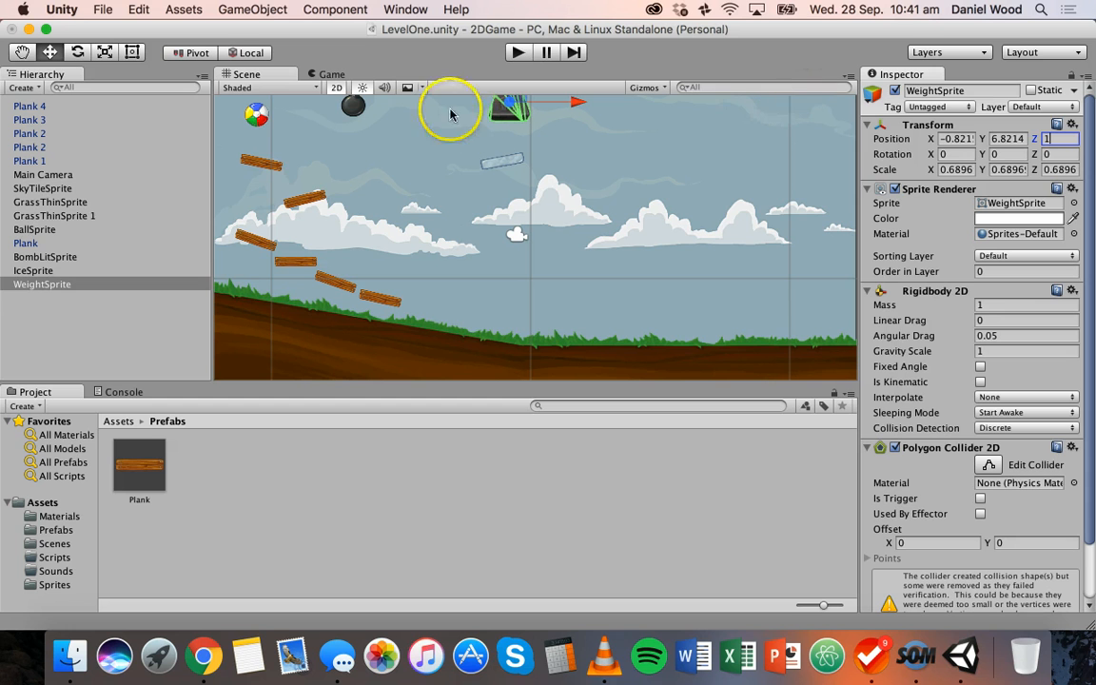
Step: Set the GrassThinSprite's Z position to -1 and reselect the SkyTileSprite
left_click(285, 170)
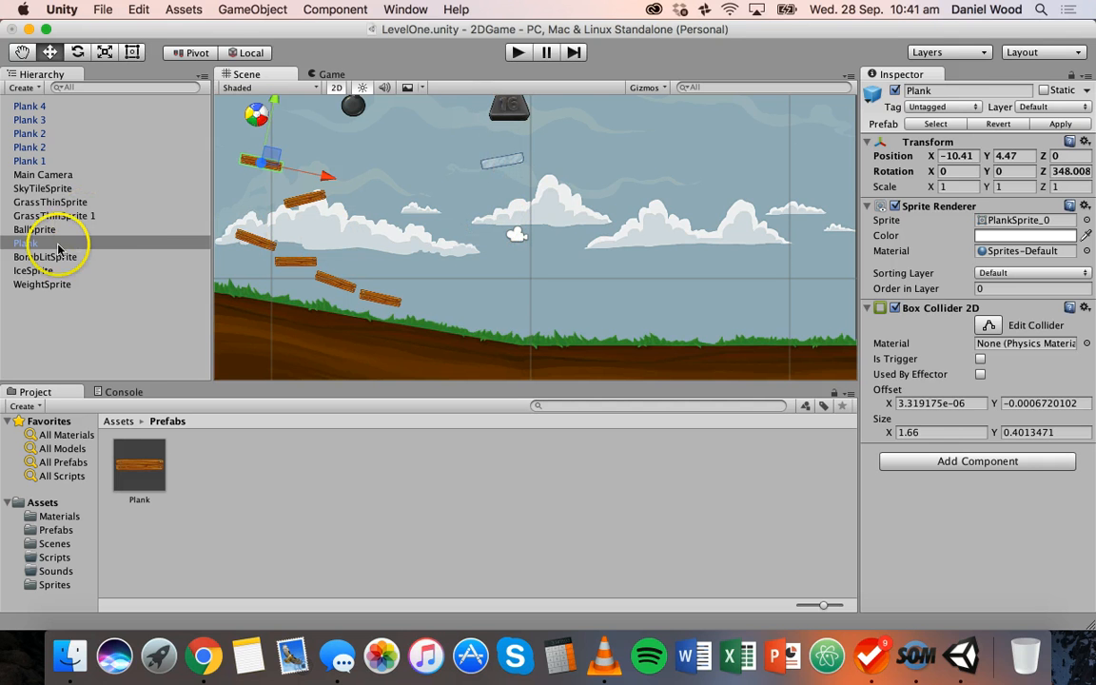
left_click(331, 338)
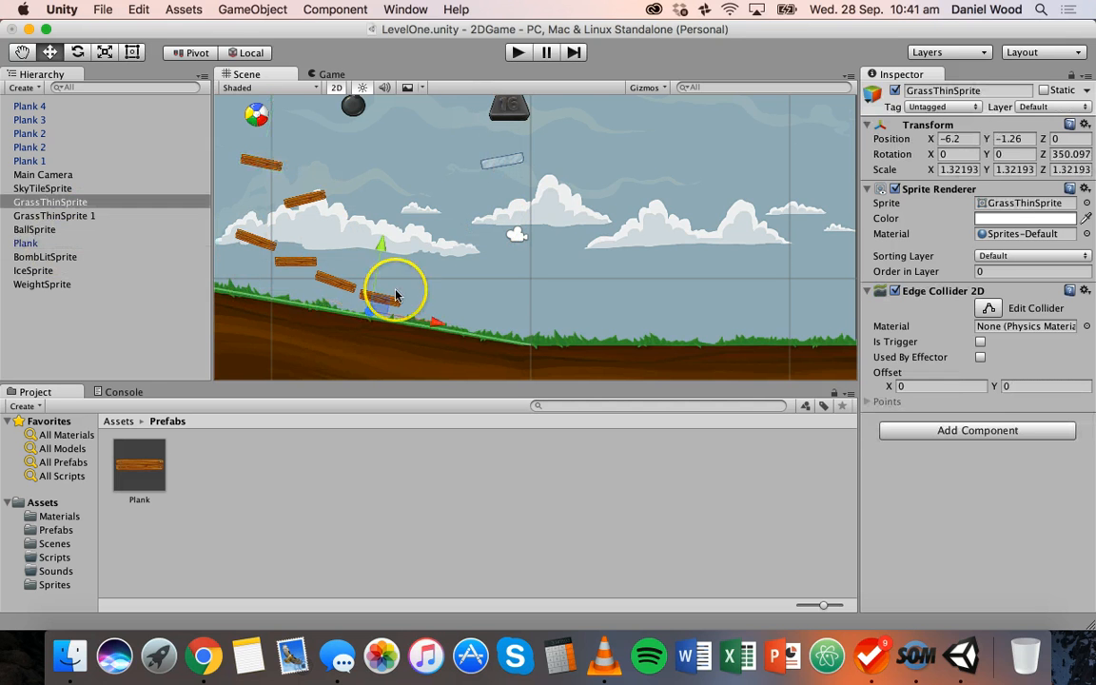
left_click(1056, 140)
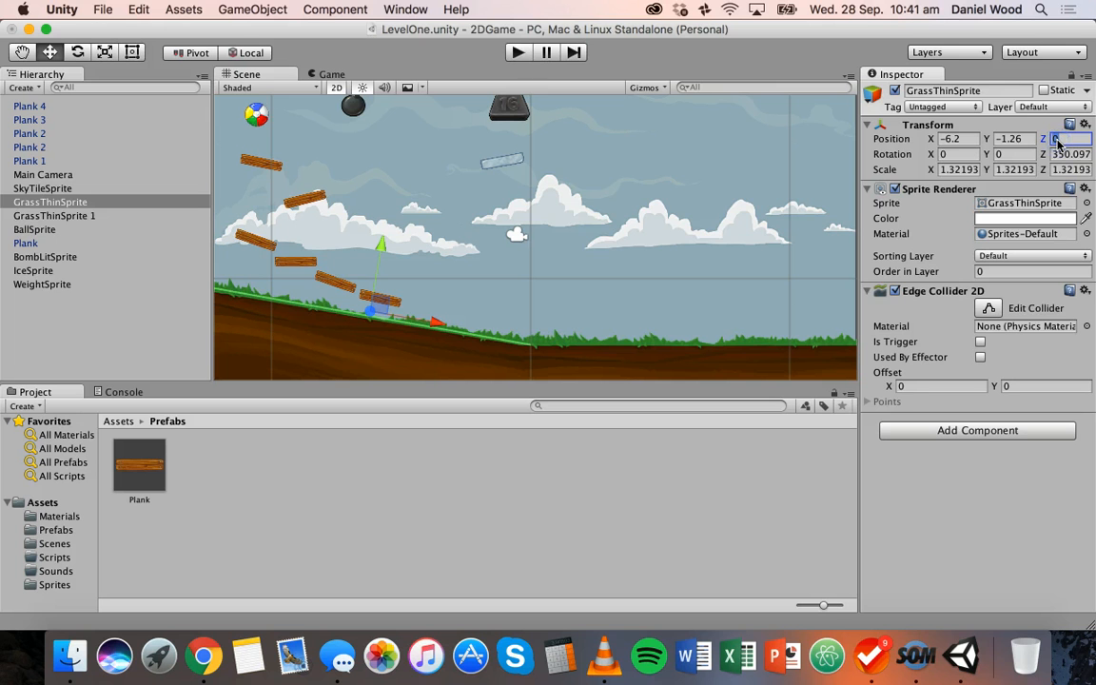
left_click(687, 227)
left_click(437, 141)
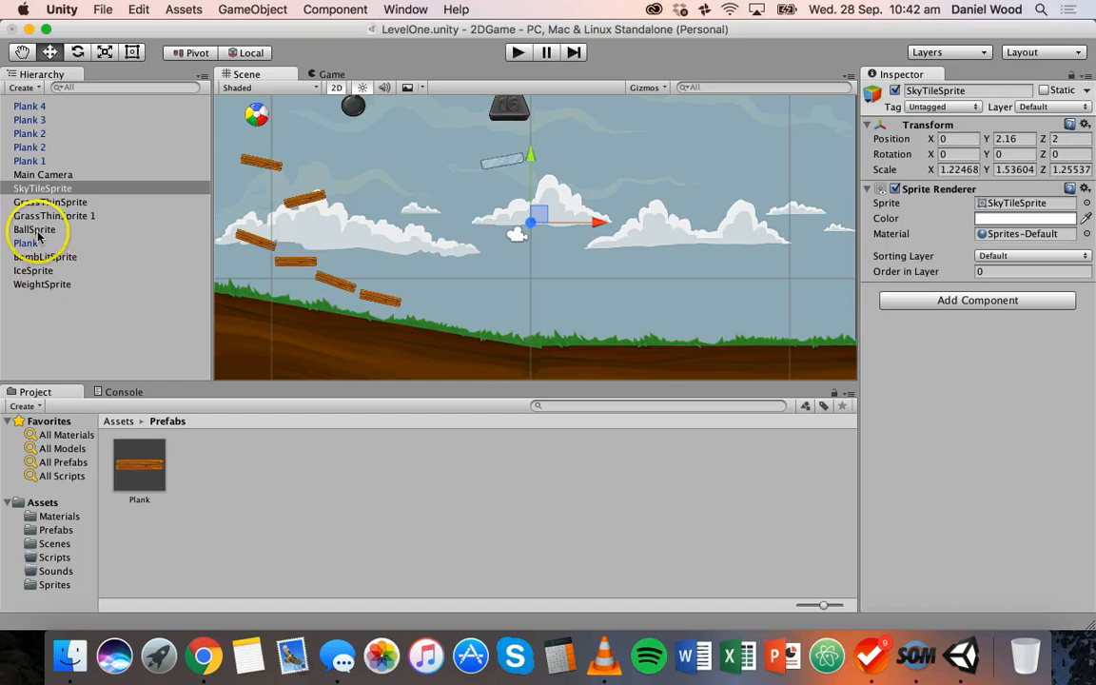
left_click(71, 189)
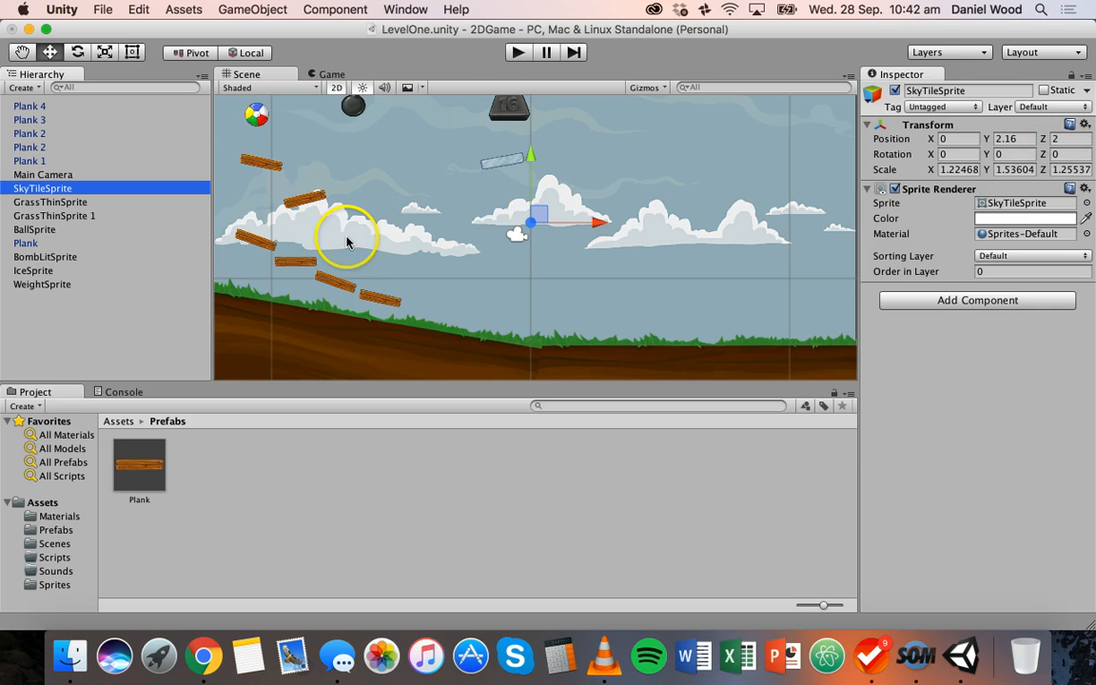
Step: Set the WeightSprite's Z position to 0 and check the Z positions of the other sprites from IceSprite to SkyTileSprite
left_click(497, 105)
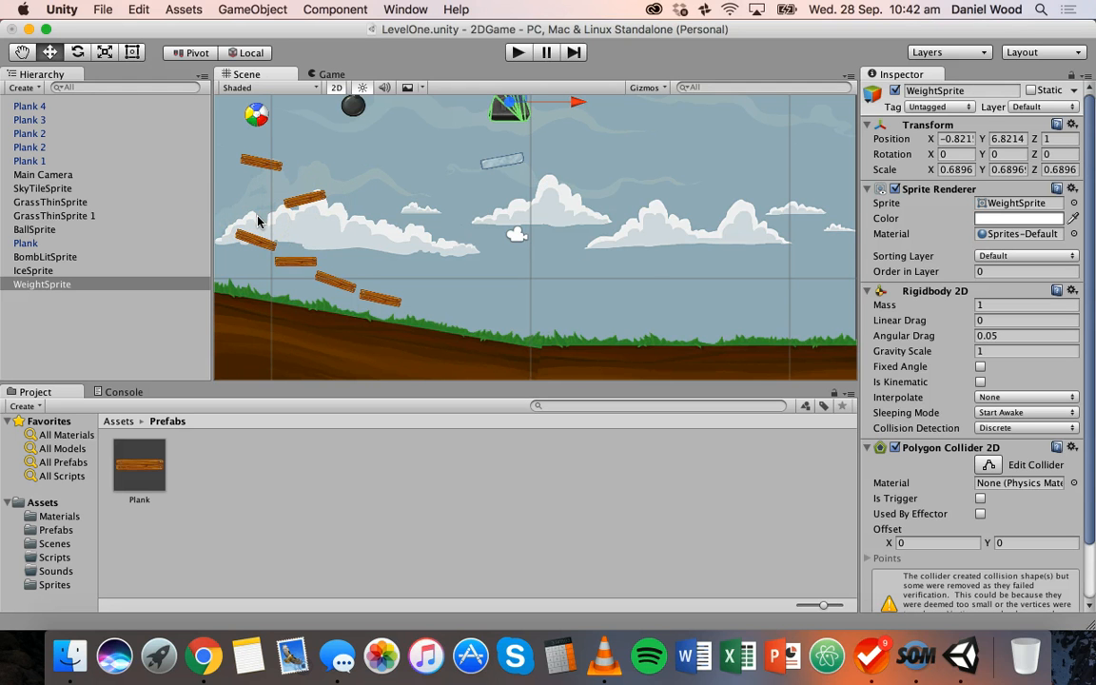
left_click(1061, 139)
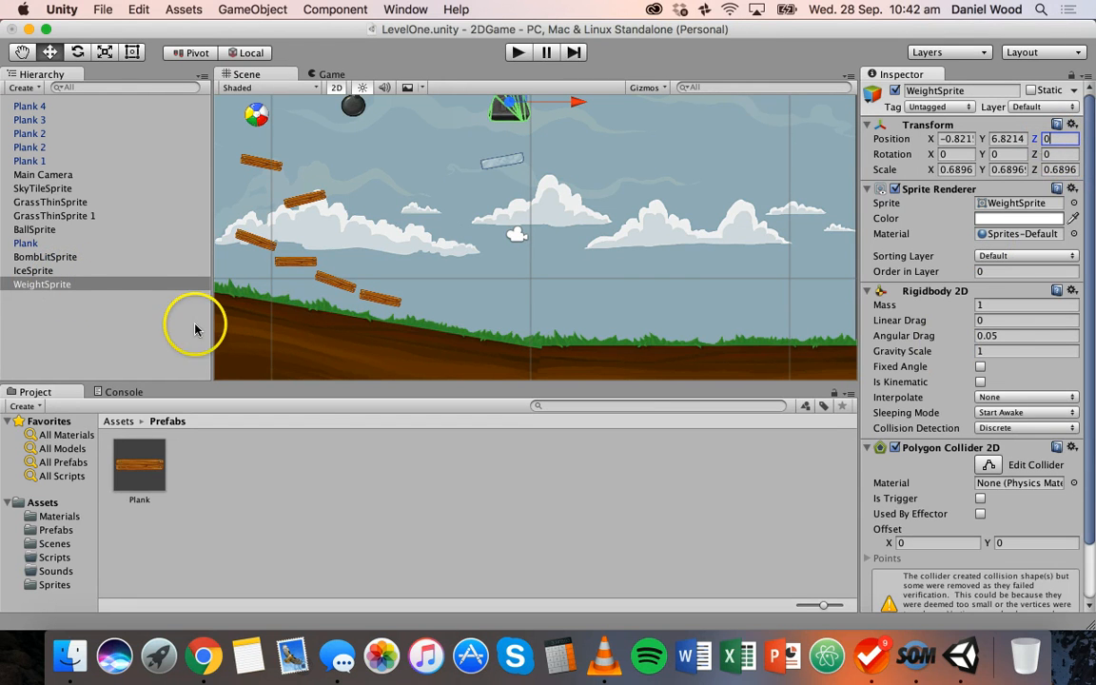
left_click(39, 270)
left_click(46, 254)
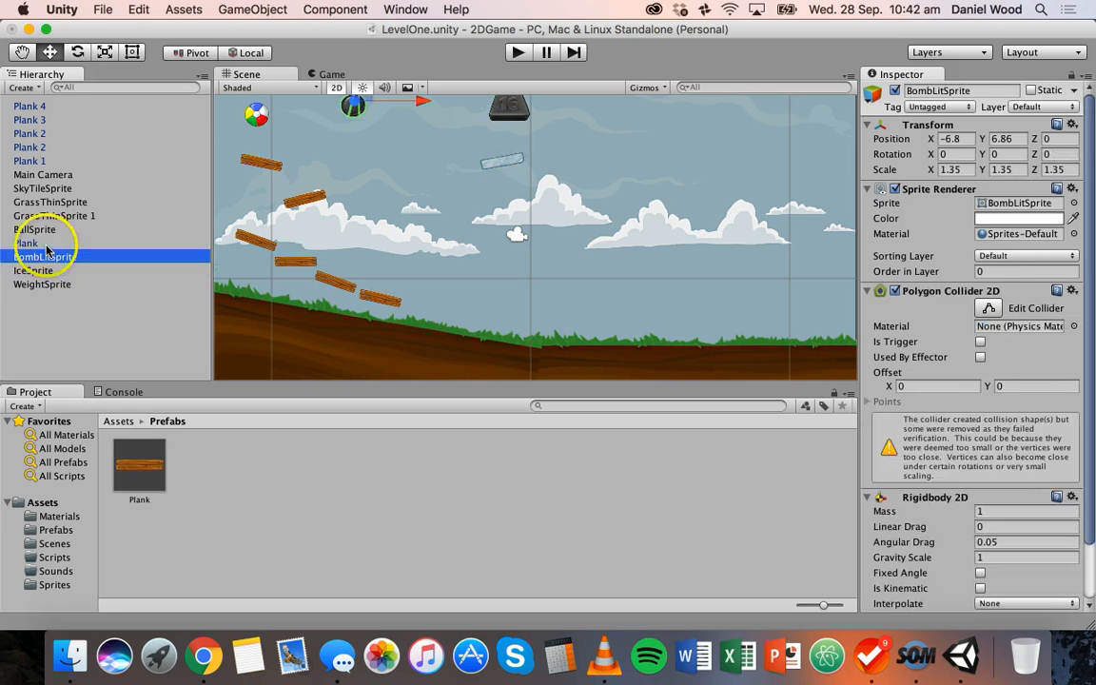
left_click(46, 244)
left_click(38, 230)
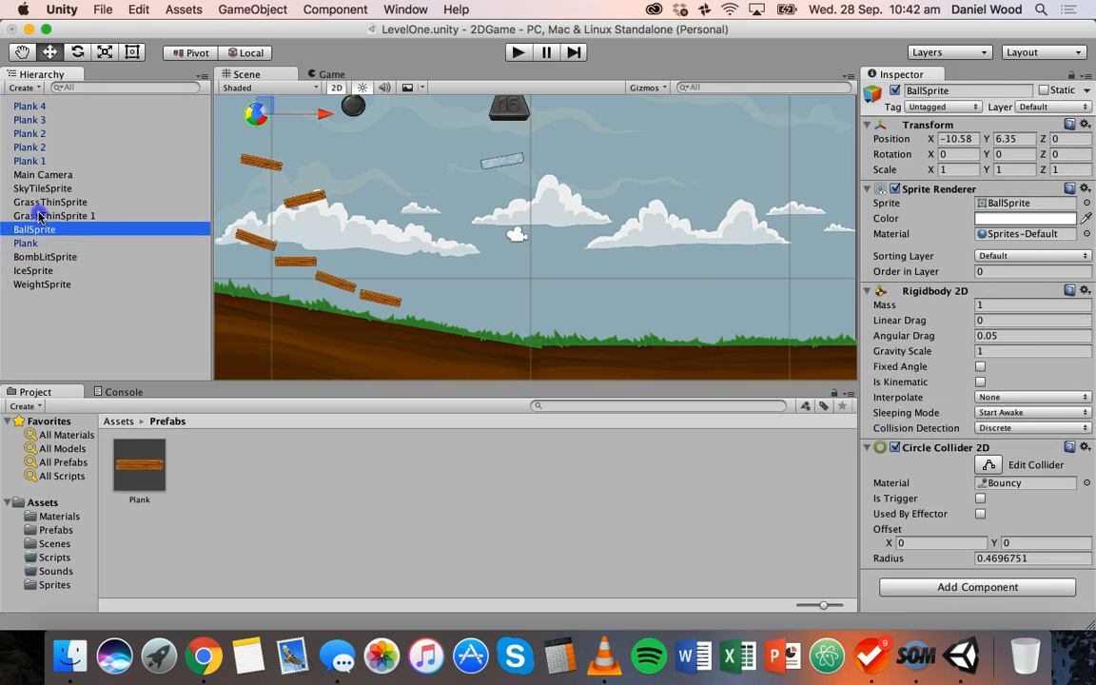
left_click(38, 216)
left_click(38, 202)
left_click(38, 189)
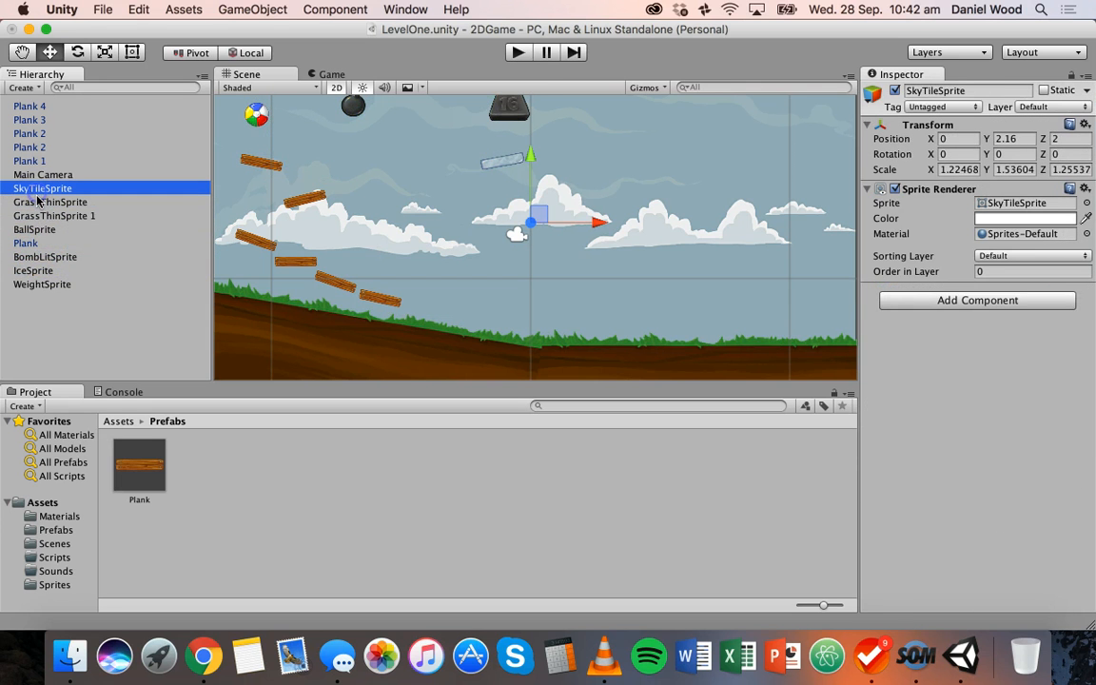
Step: Set the Z positions of the GrassThinSprite and the SkyTileSprite to 0
left_click(38, 201)
left_click(1060, 139)
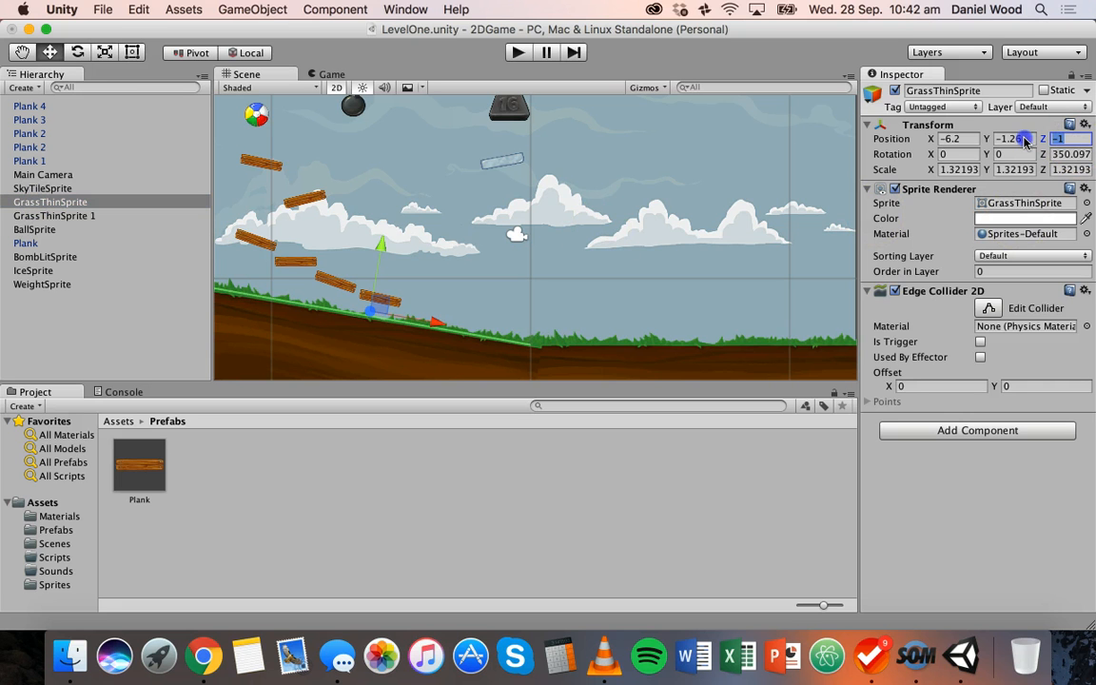
type("0")
left_click(26, 189)
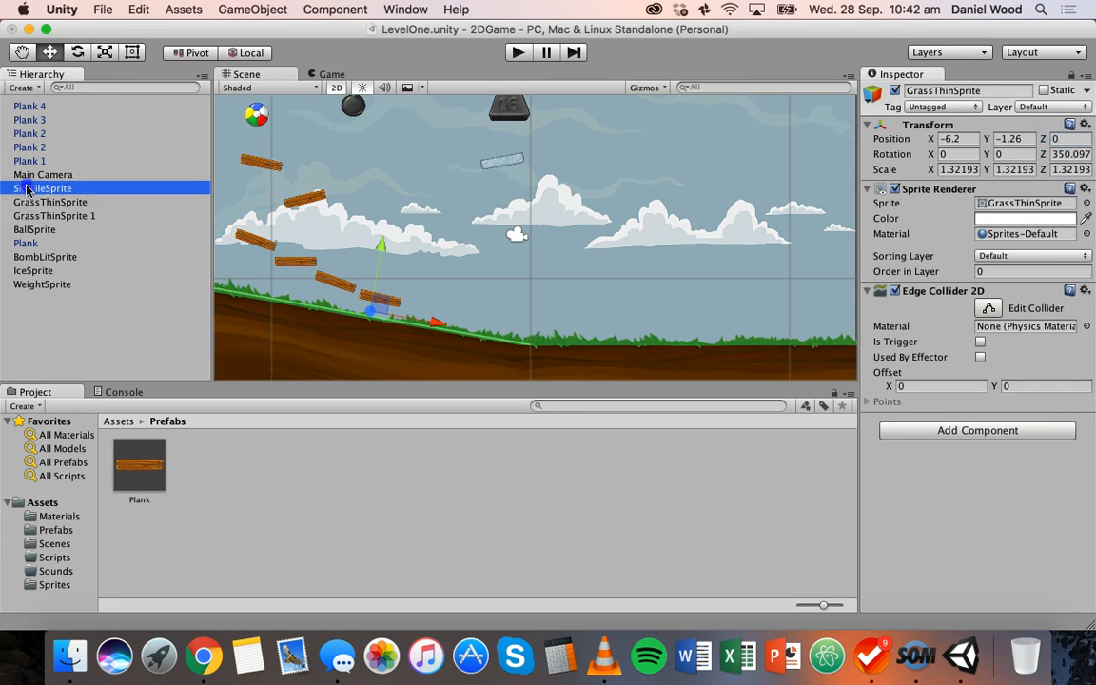
left_click(1056, 139)
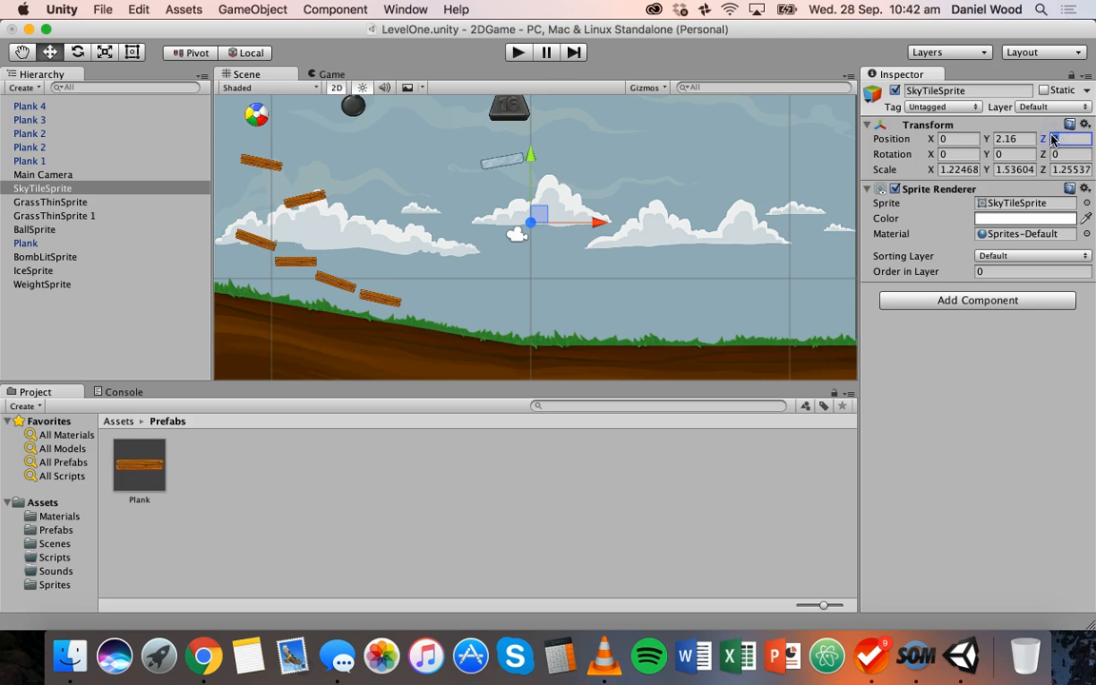
type("0")
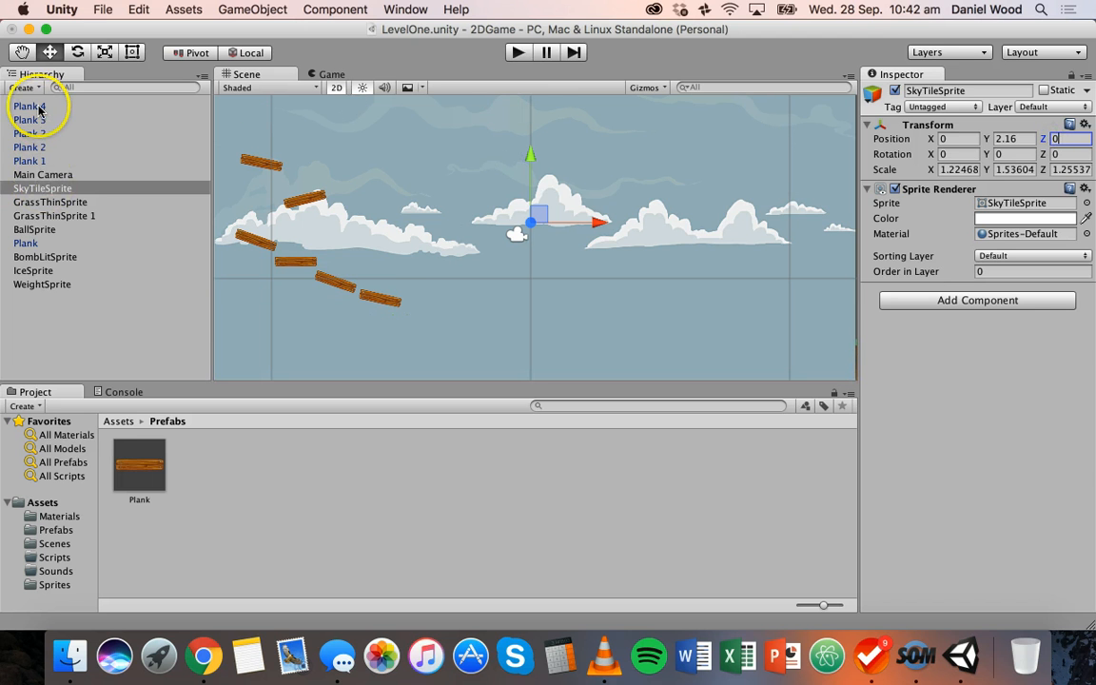
Step: Inspect the properties of Plank 4, Plank 3 and the first Plank 2, and view the available Sorting Layer options
left_click(38, 107)
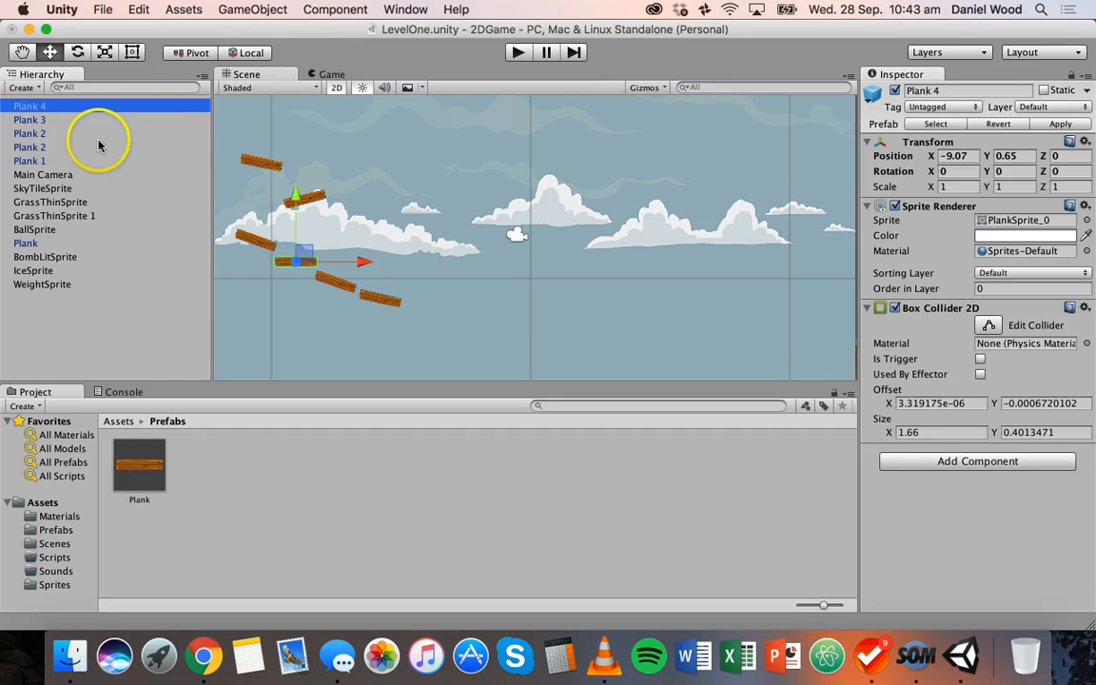
left_click(38, 121)
left_click(33, 134)
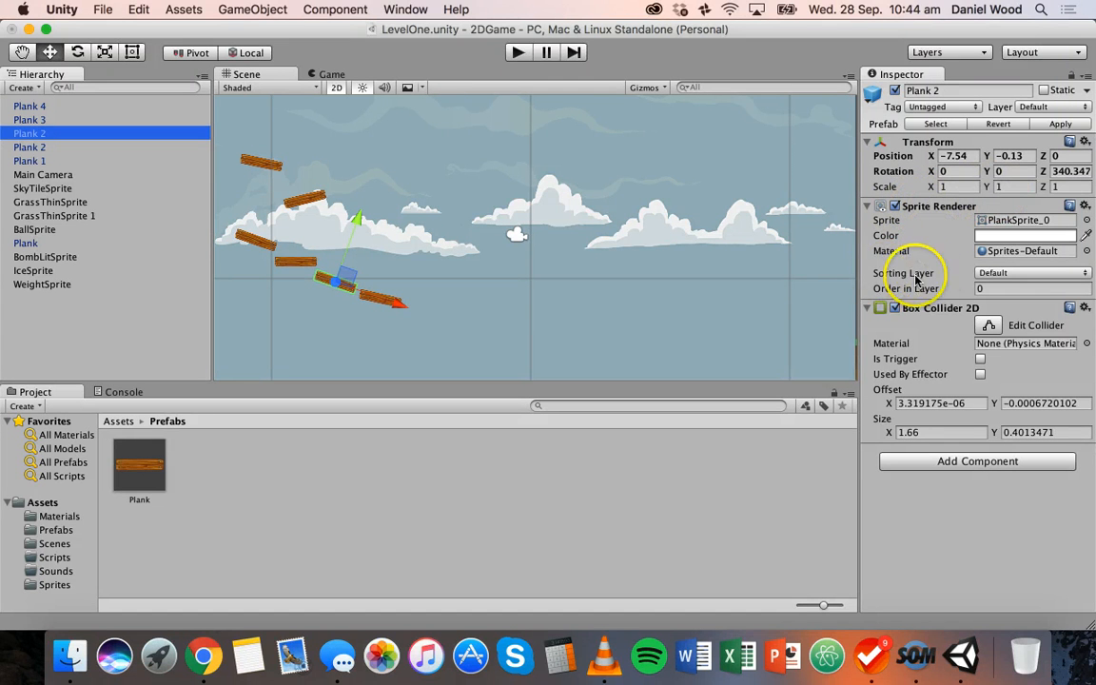
left_click(1037, 274)
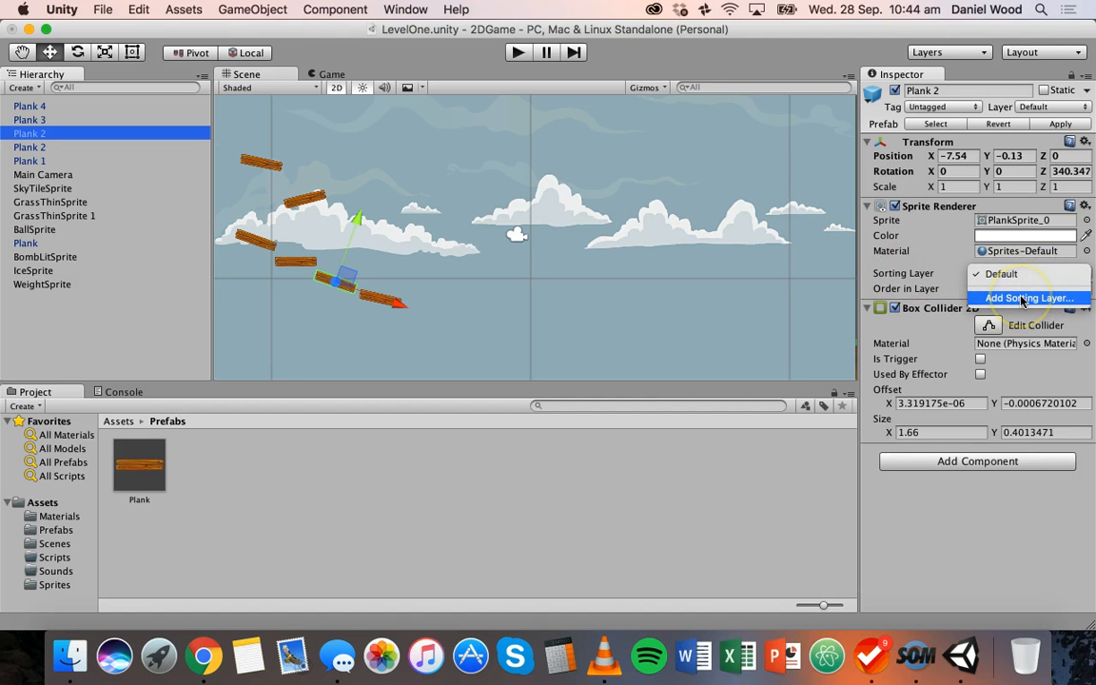
left_click(937, 250)
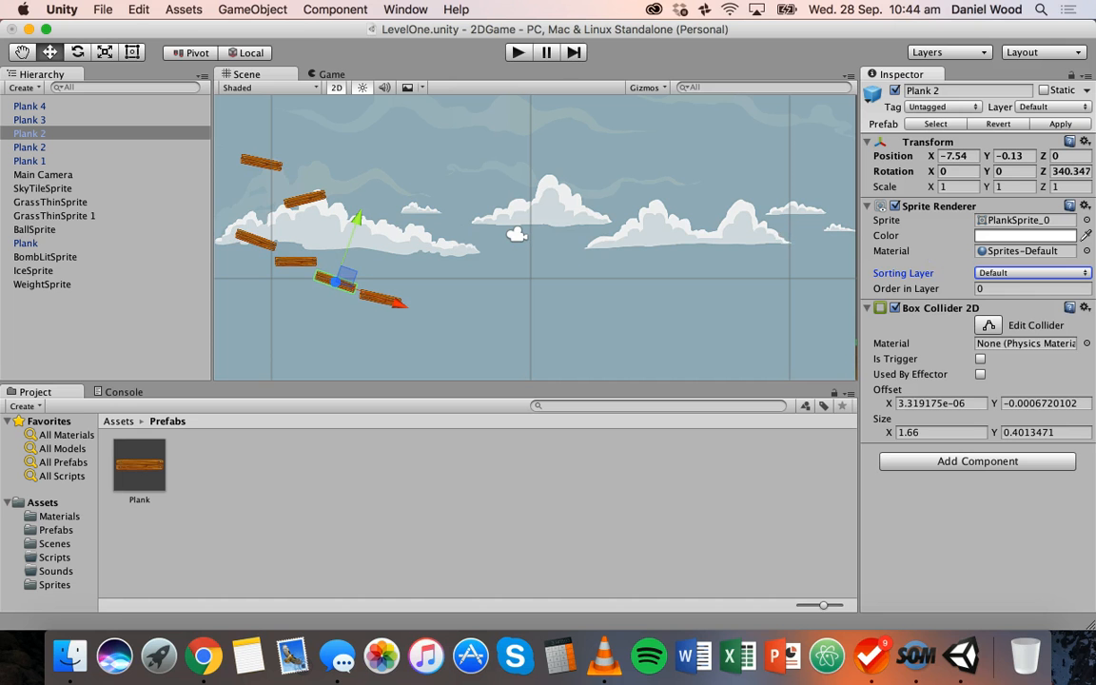
Step: Add a sorting layer named Background in the project's Tags and Layers settings
left_click(139, 9)
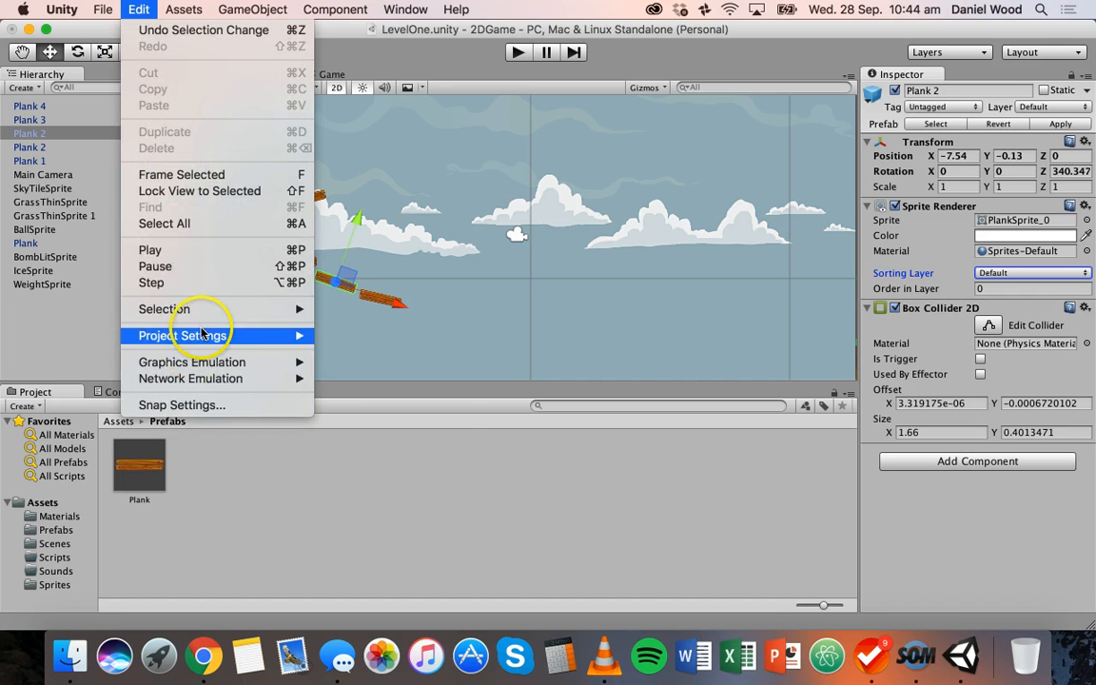
mouse_move(222, 336)
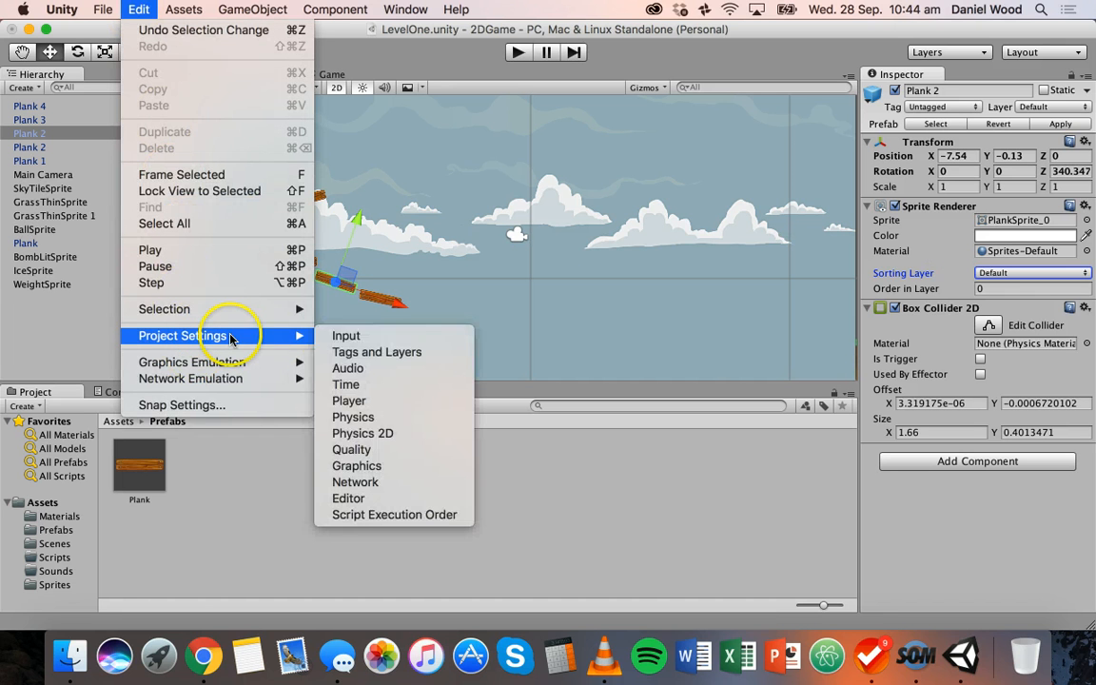
left_click(379, 353)
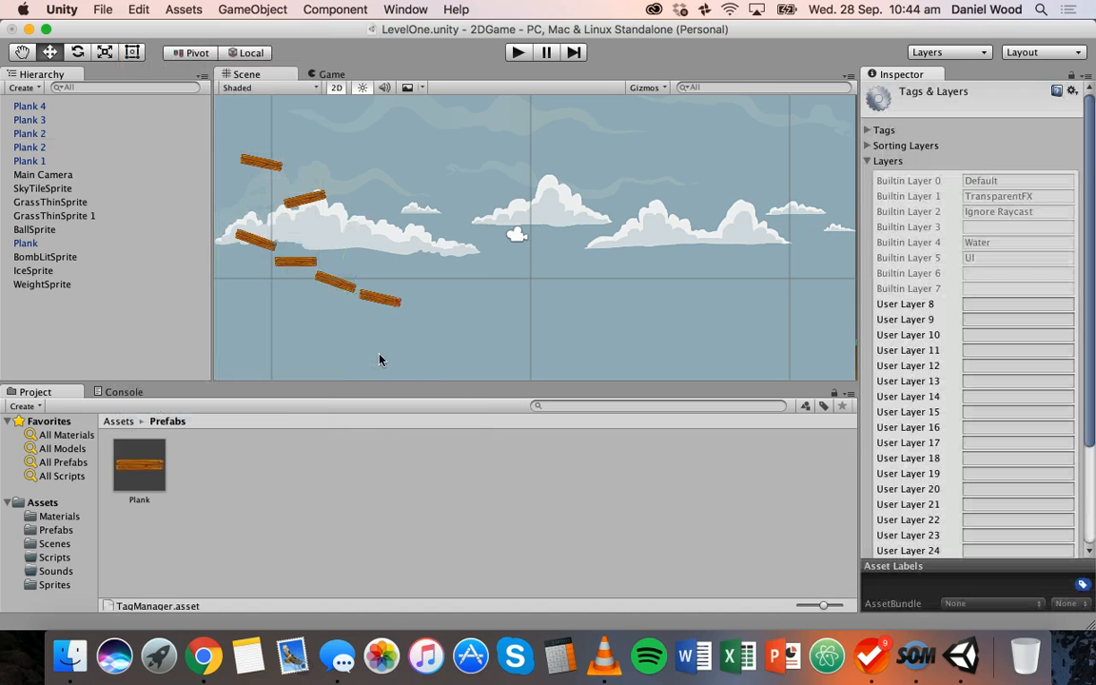
left_click(868, 147)
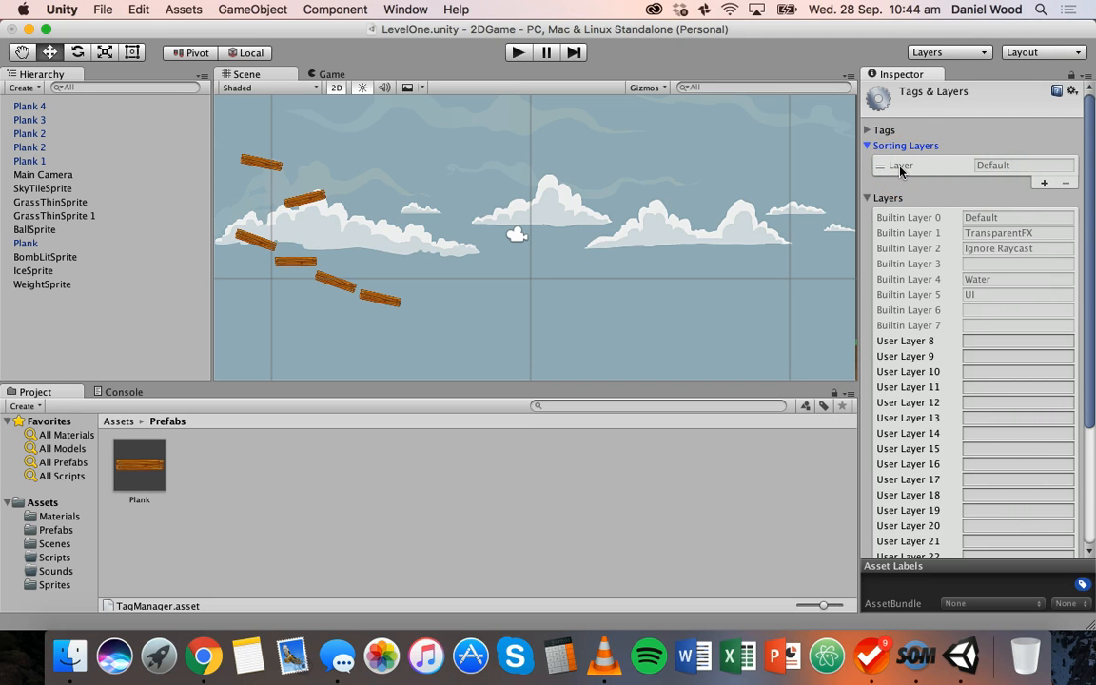
left_click(1044, 184)
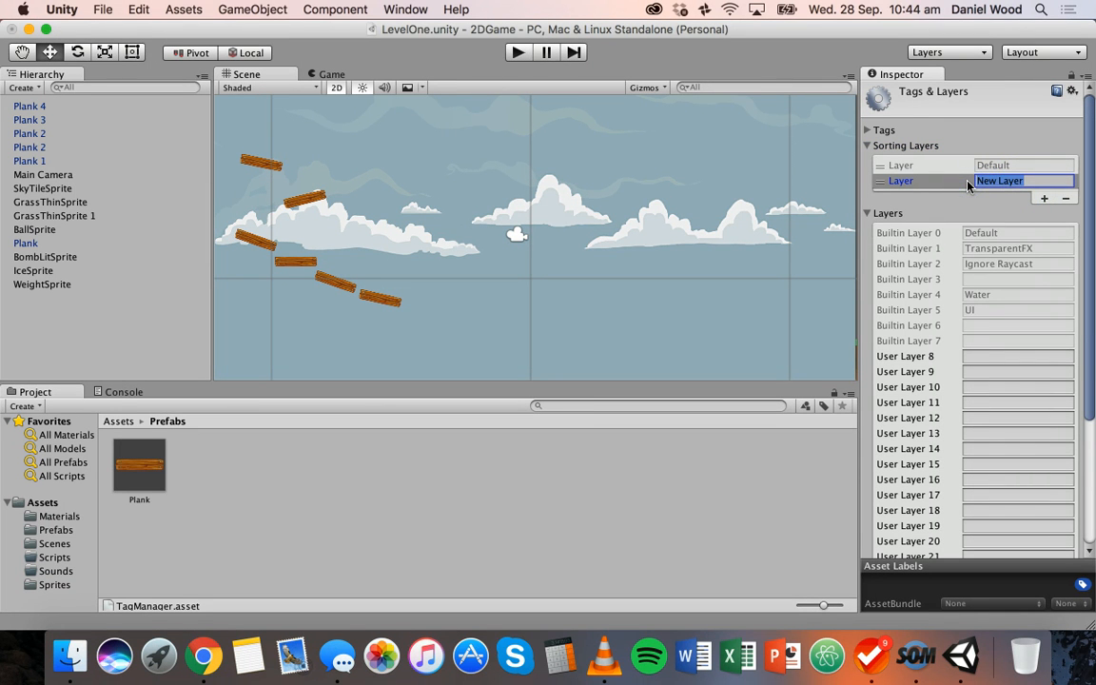
type("Background")
Step: Add two more sorting layers below Background, named Midground and Foreground
left_click(1044, 198)
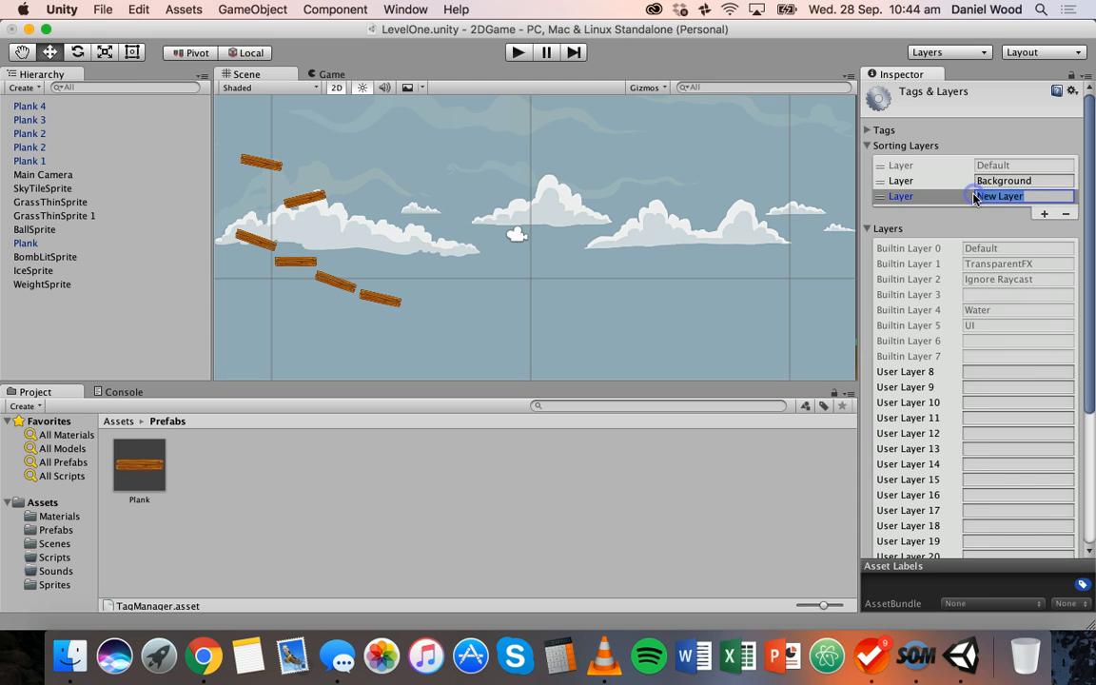
type("Midground")
left_click(1044, 213)
left_click(967, 213)
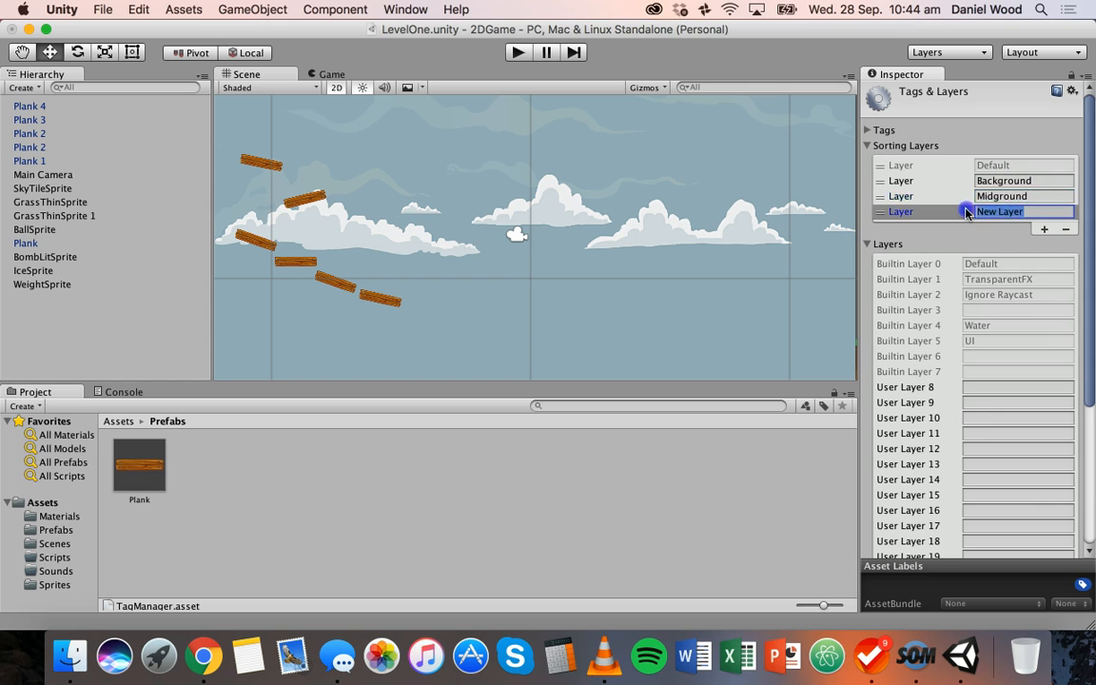
type("Foreground")
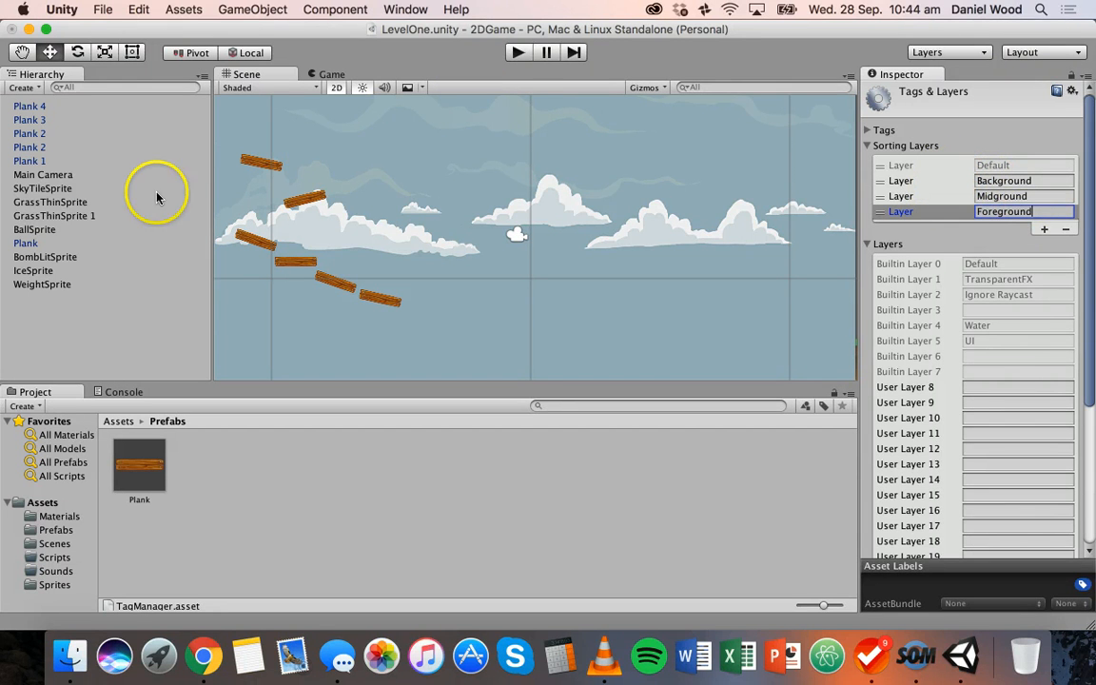
Step: Assign the SkyTileSprite to the Background sorting layer
left_click(35, 197)
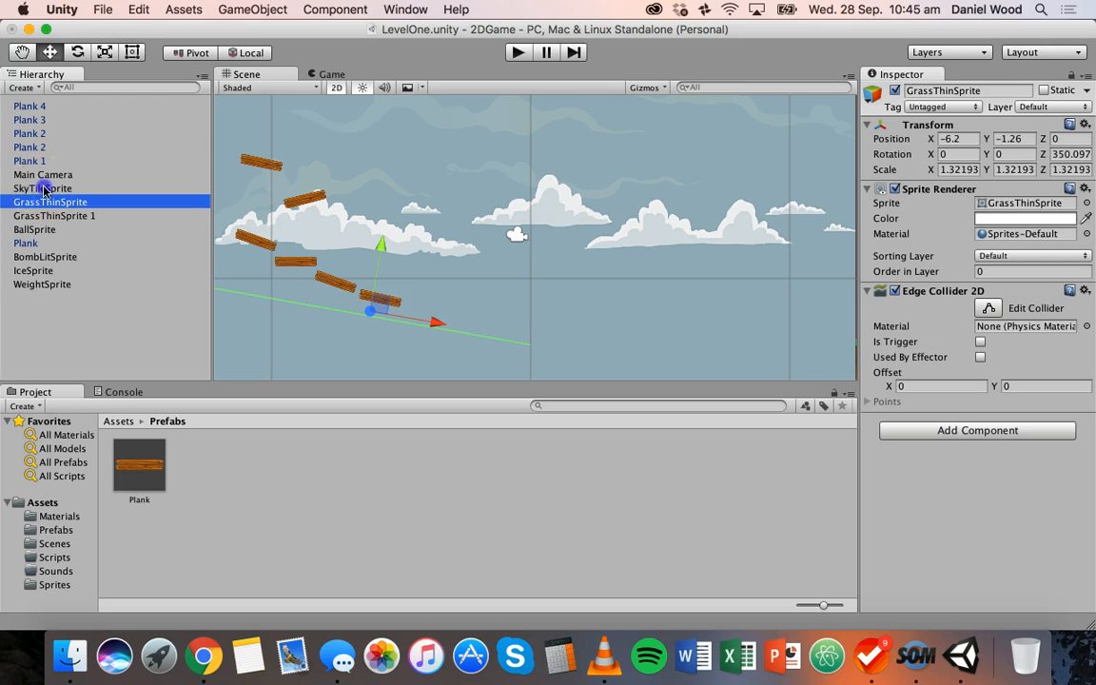
left_click(43, 189)
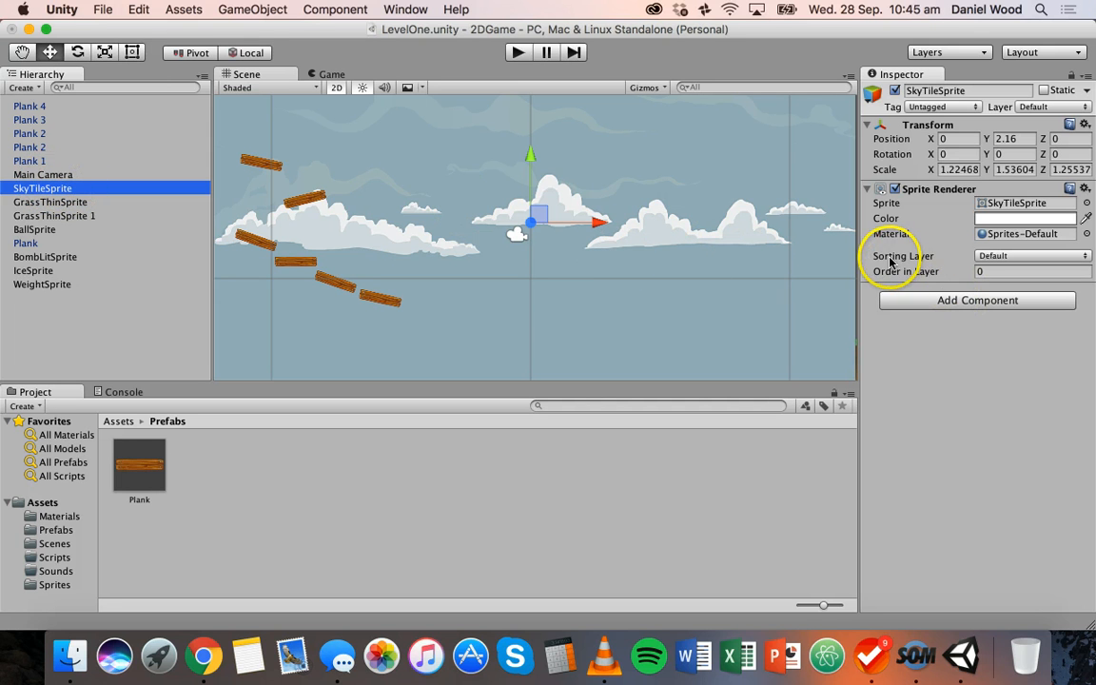
left_click(993, 259)
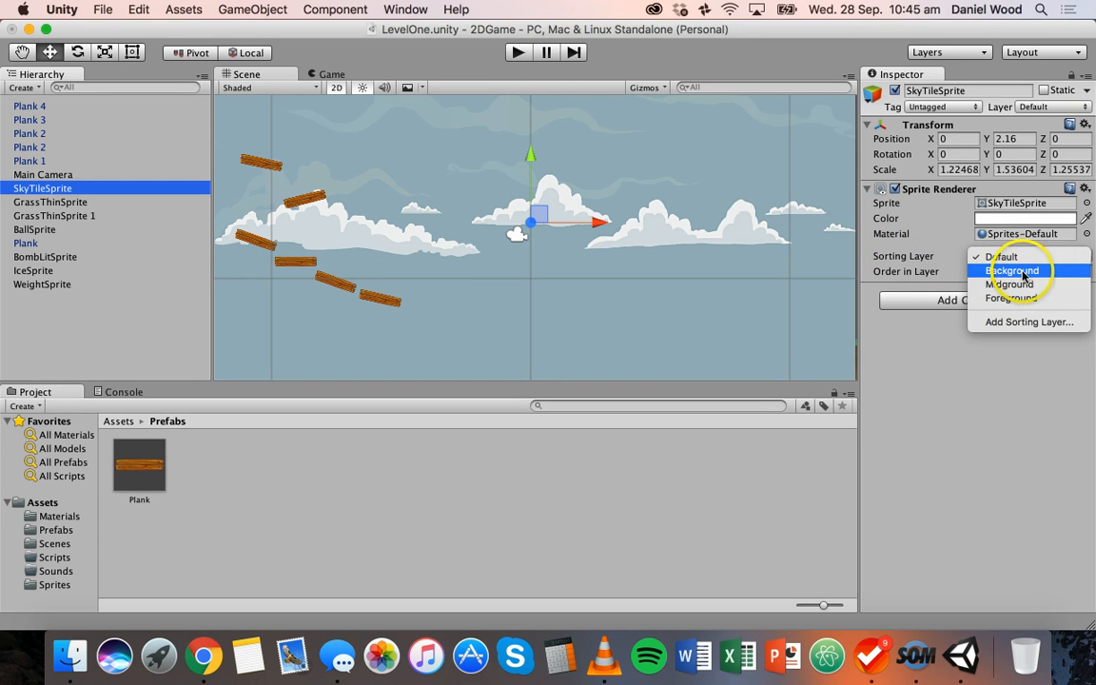
left_click(1014, 272)
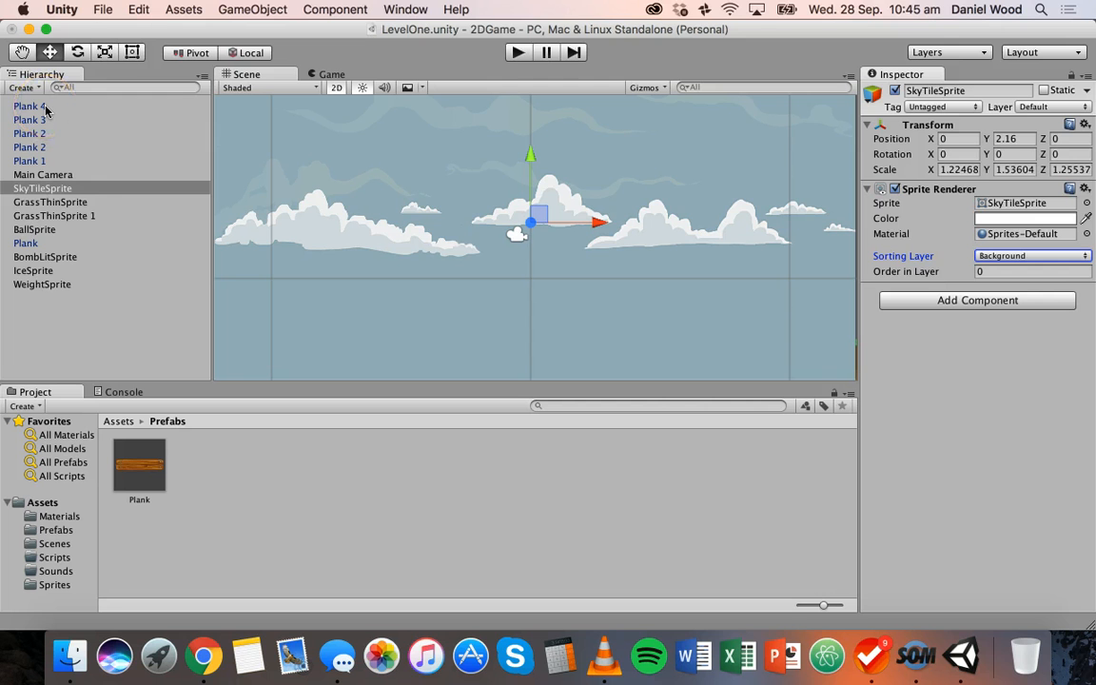
Step: Assign both grass sprites, GrassThinSprite and GrassThinSprite 1, to the Midground sorting layer
left_click(39, 204)
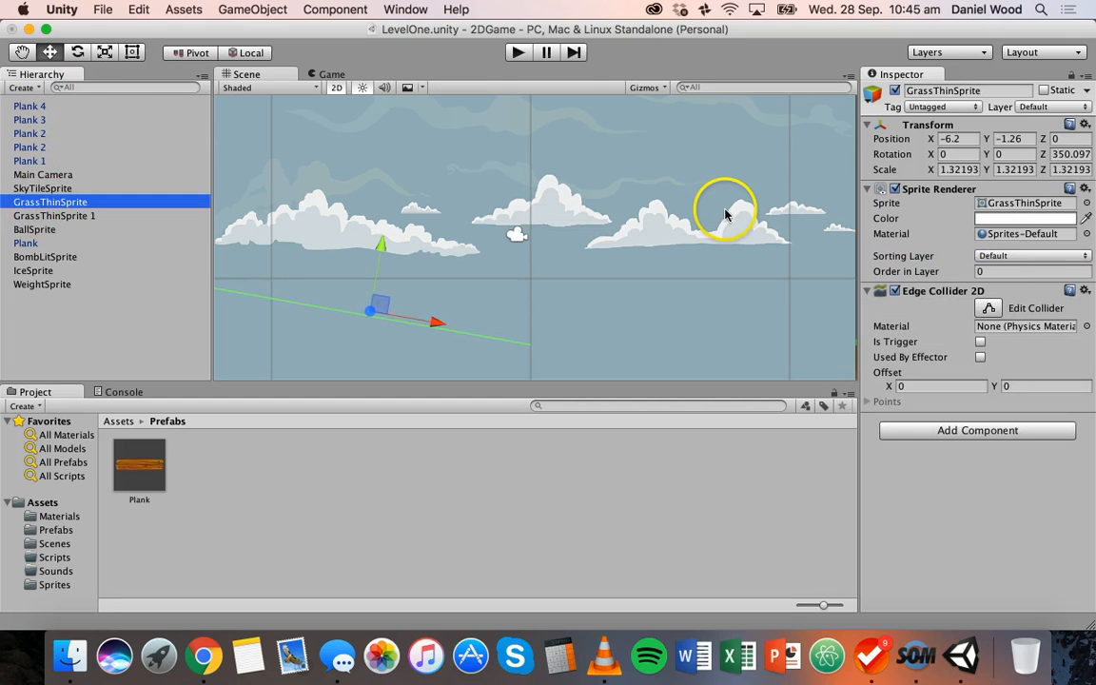
left_click(1047, 256)
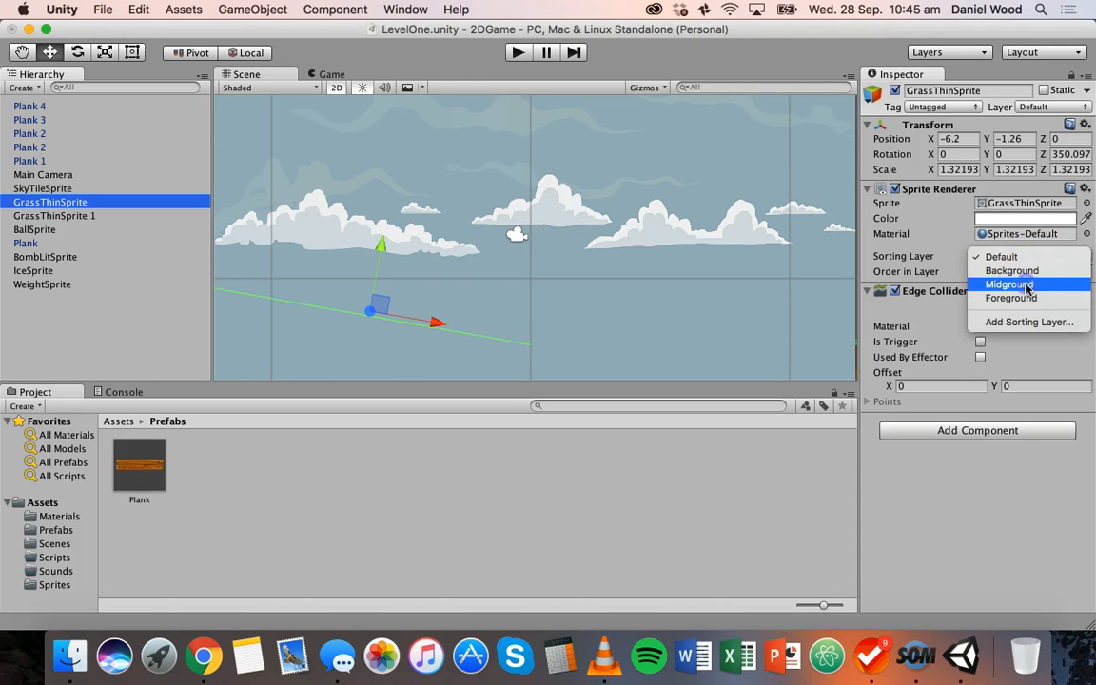
left_click(1018, 286)
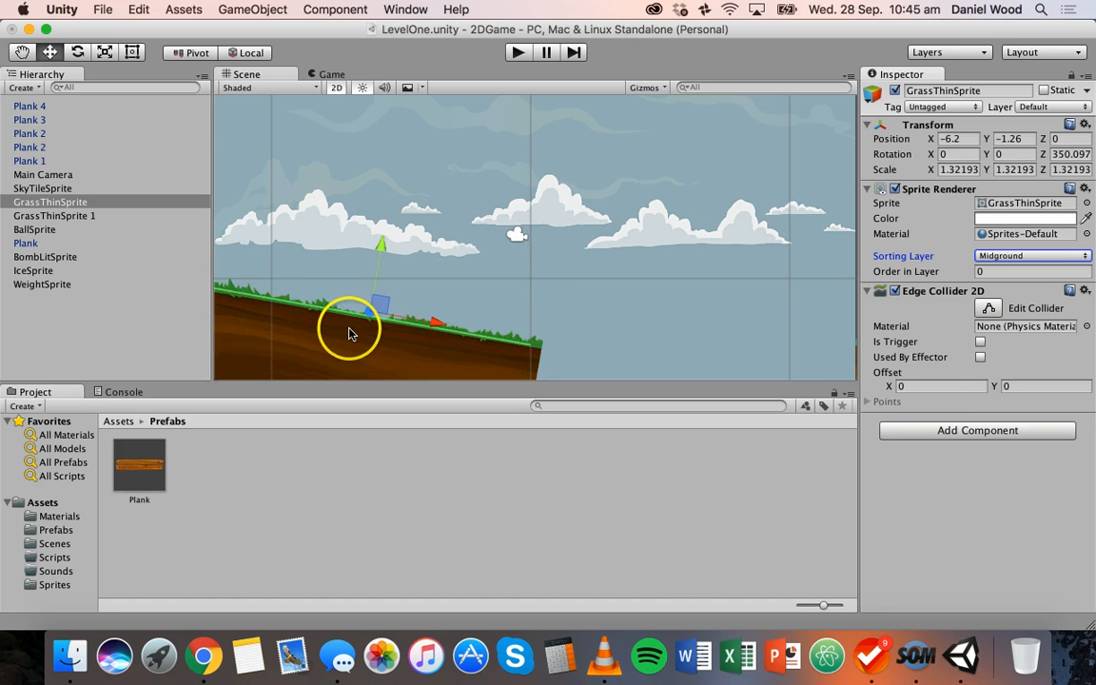
left_click(38, 215)
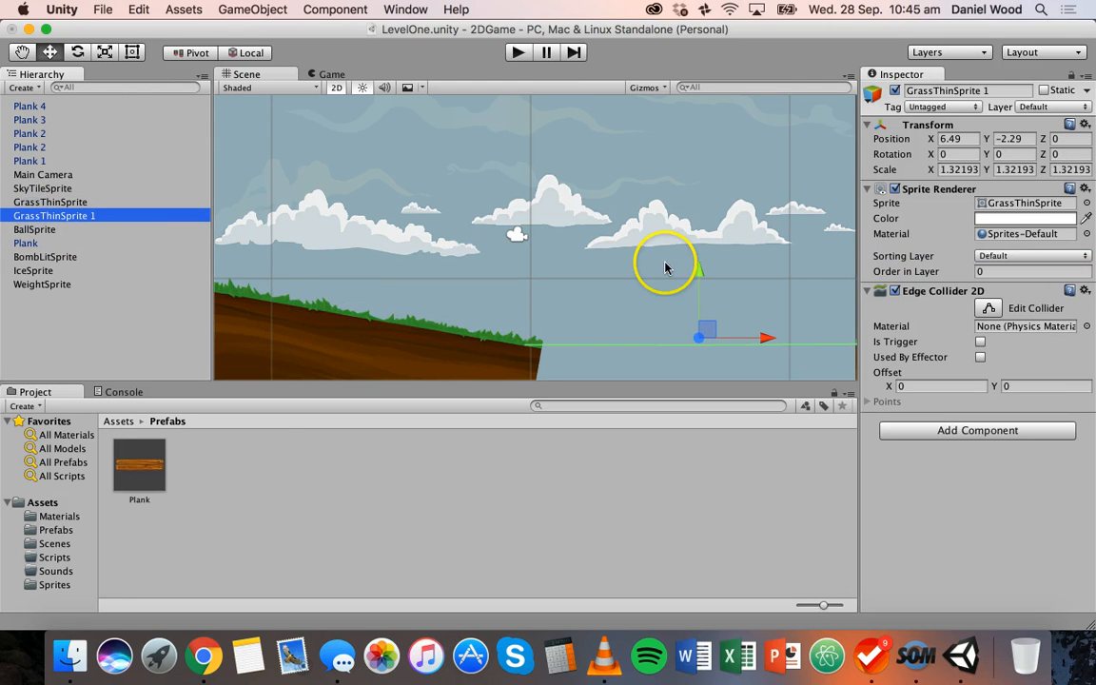
left_click(992, 255)
left_click(1011, 285)
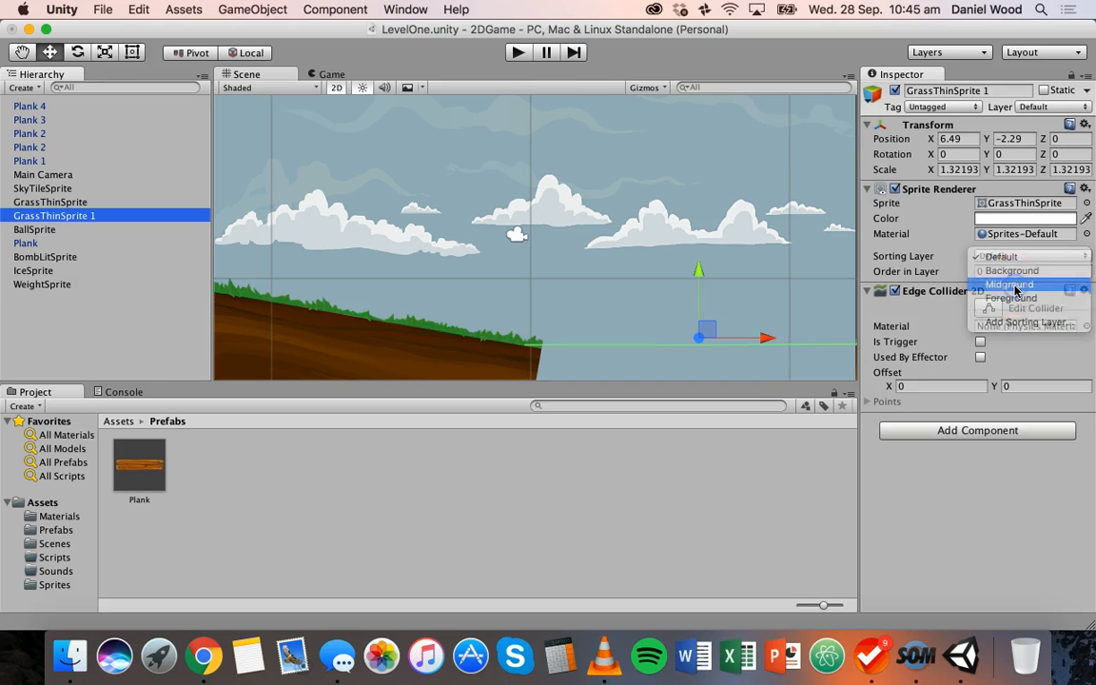
Step: Assign Plank 4 to the Foreground sorting layer
left_click(36, 105)
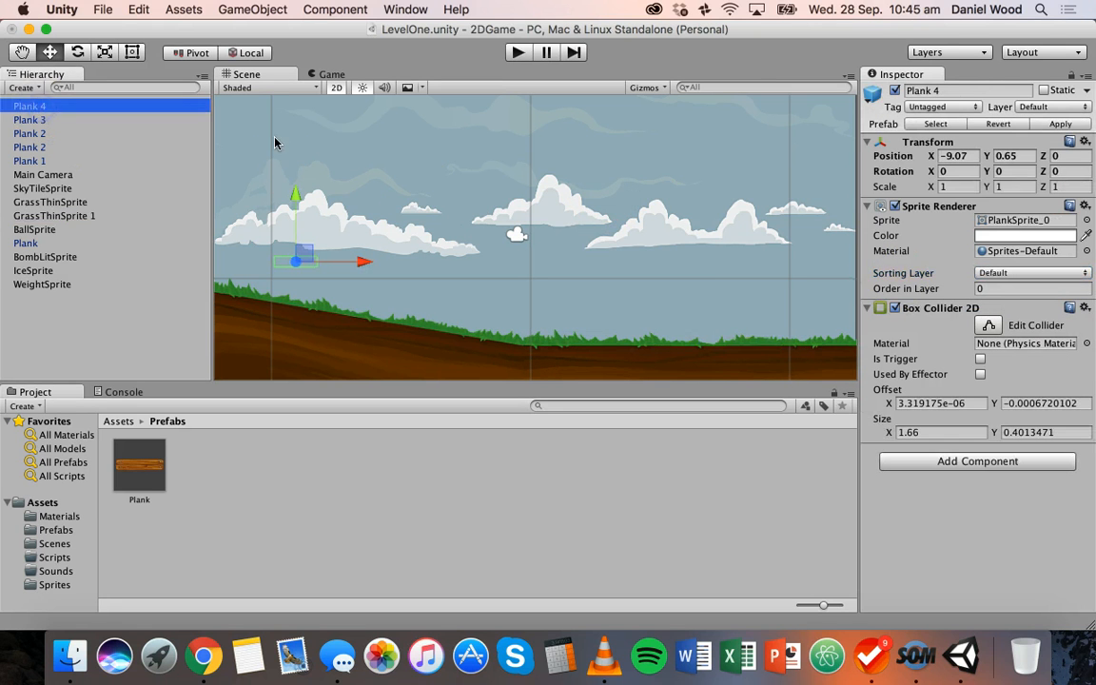
left_click(990, 273)
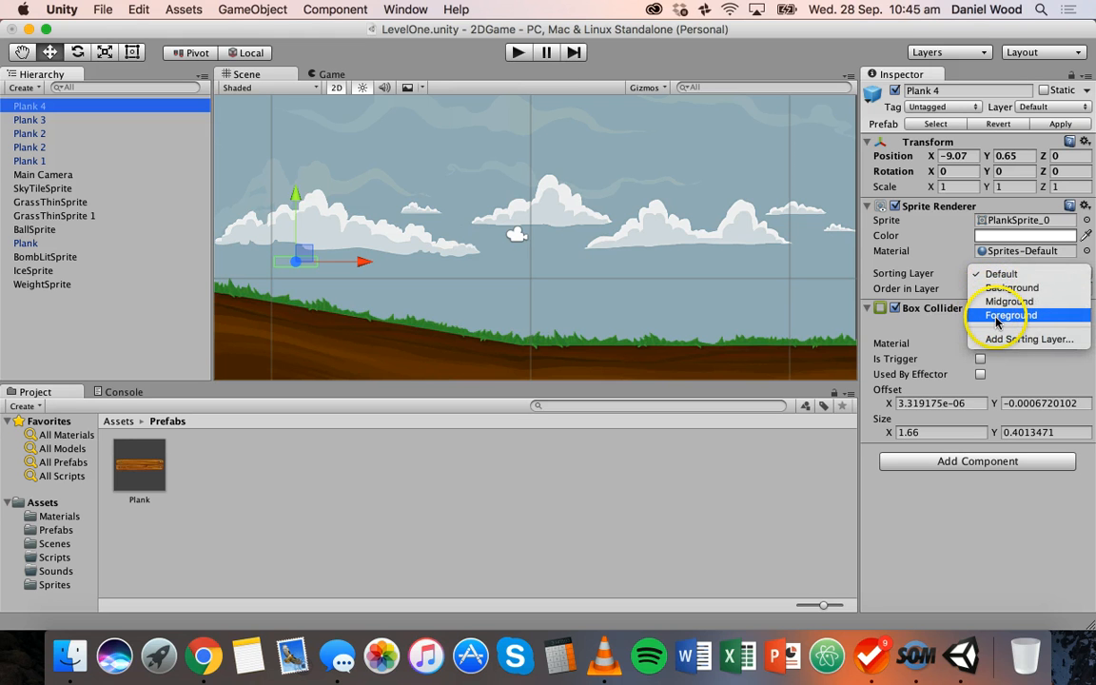
left_click(1011, 315)
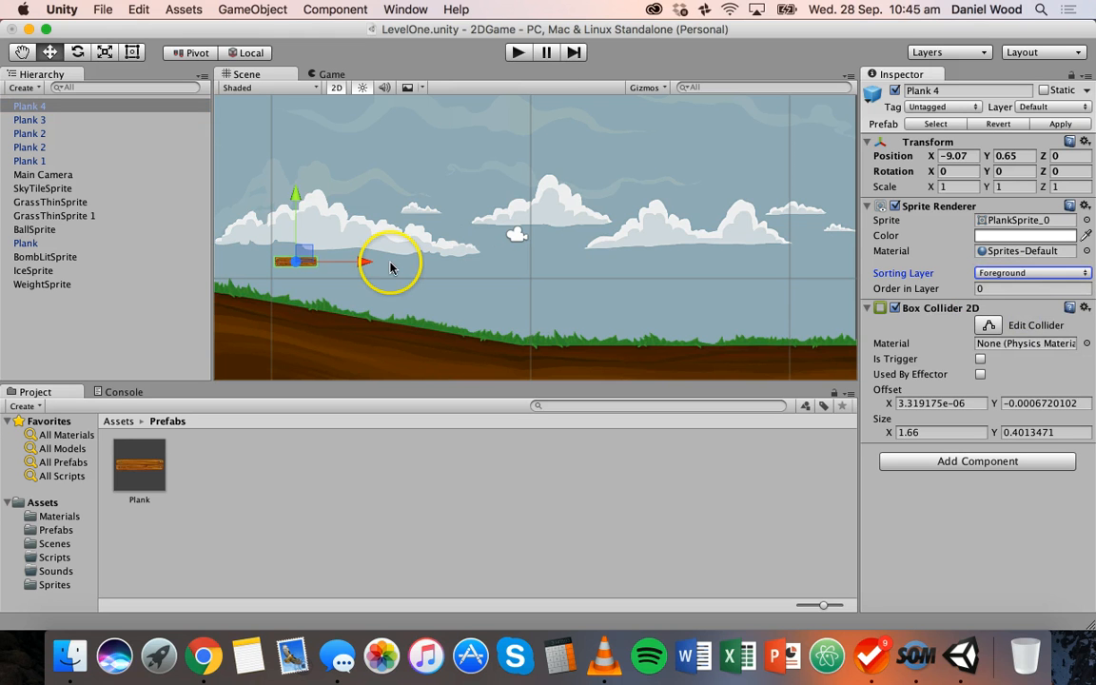
Step: Assign all the remaining planks plus the BallSprite, BombLitSprite, IceSprite and WeightSprite together to the Foreground sorting layer
left_click(27, 120)
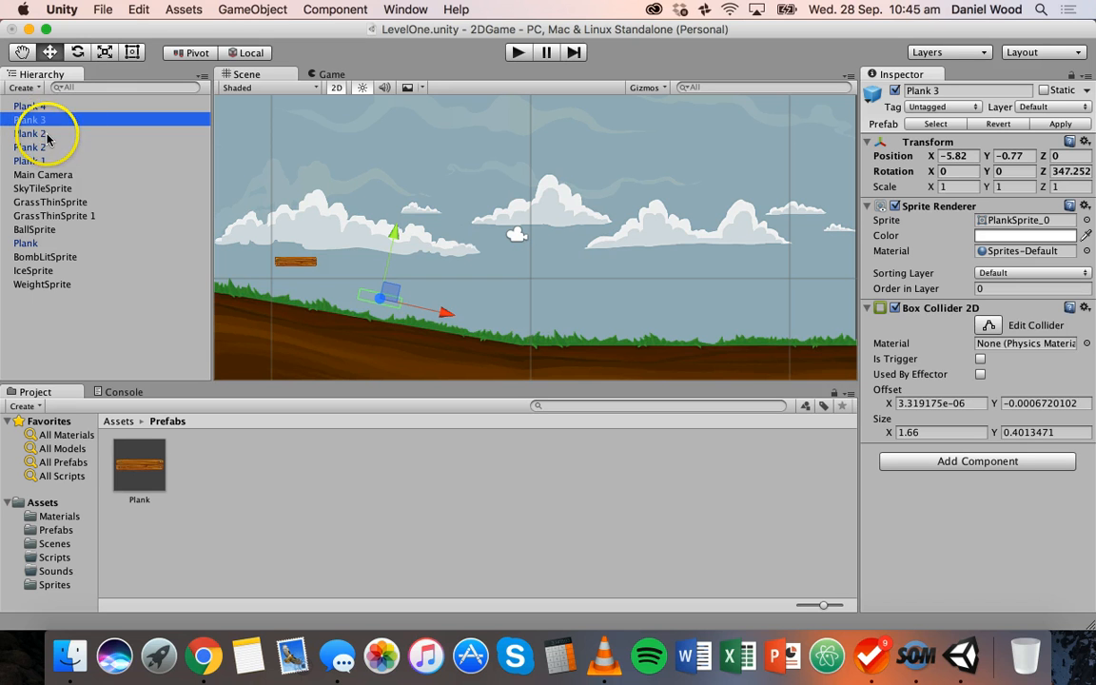
left_click(44, 147, "shift")
left_click(44, 160, "shift")
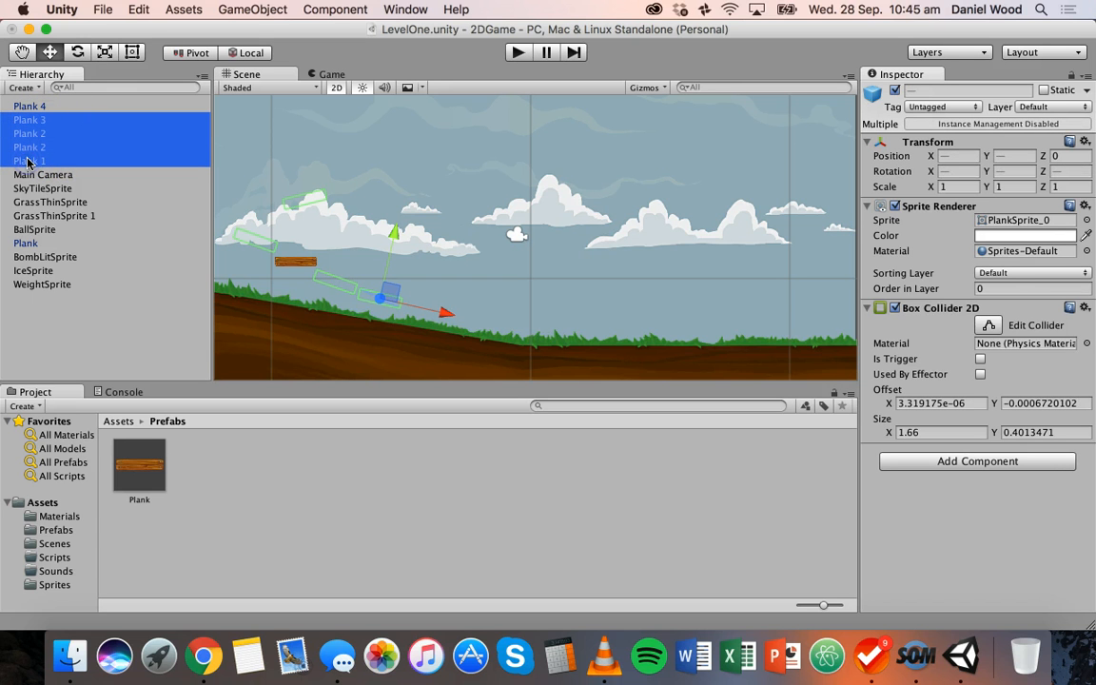
left_click(40, 231, "super")
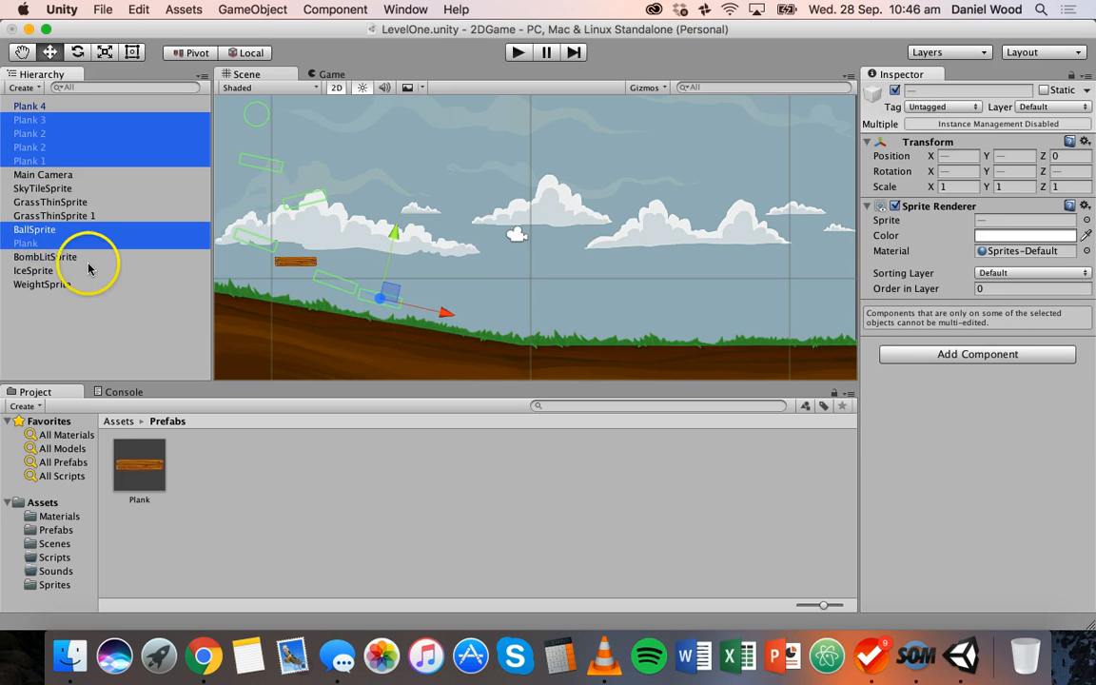
left_click(42, 256, "shift")
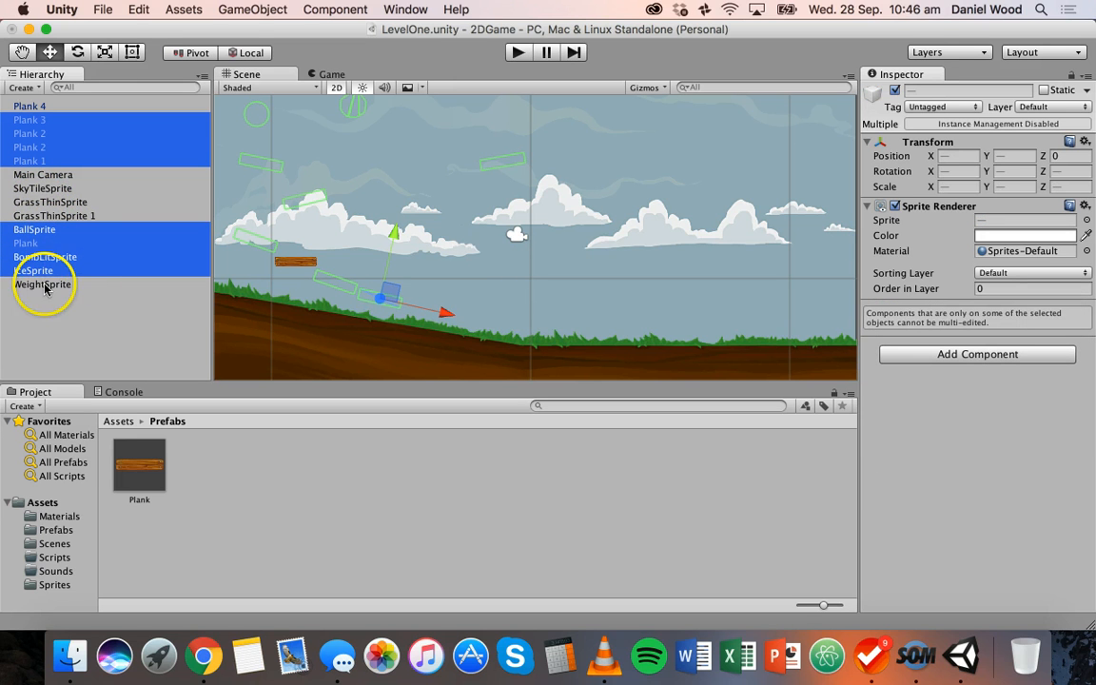
left_click(42, 285, "shift")
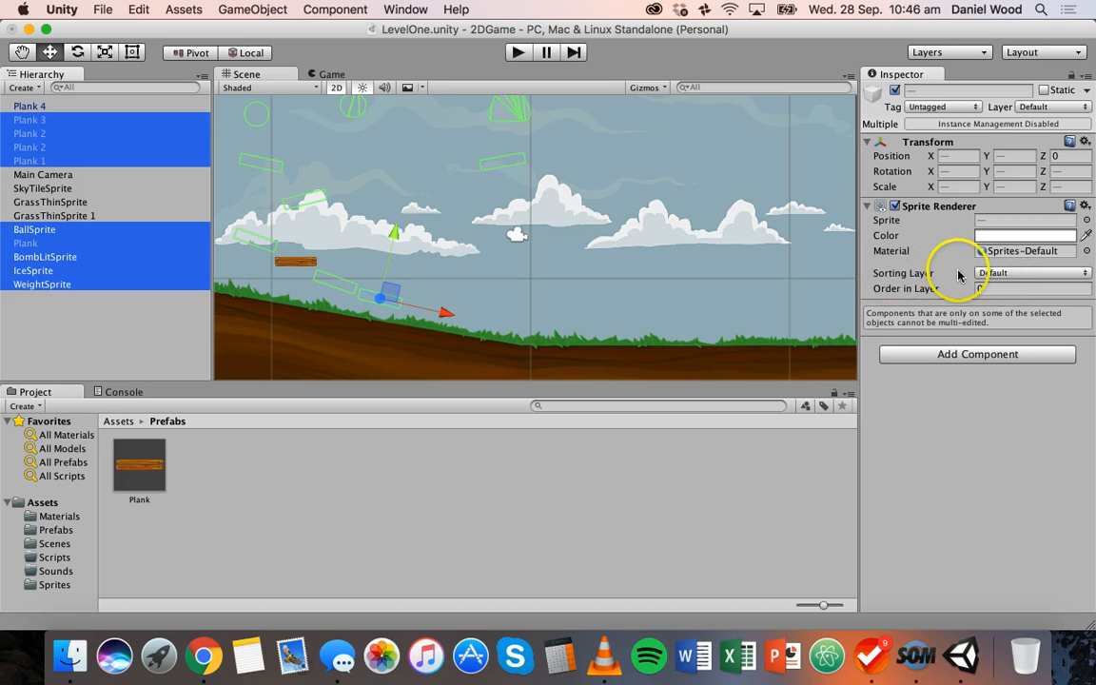
left_click(997, 273)
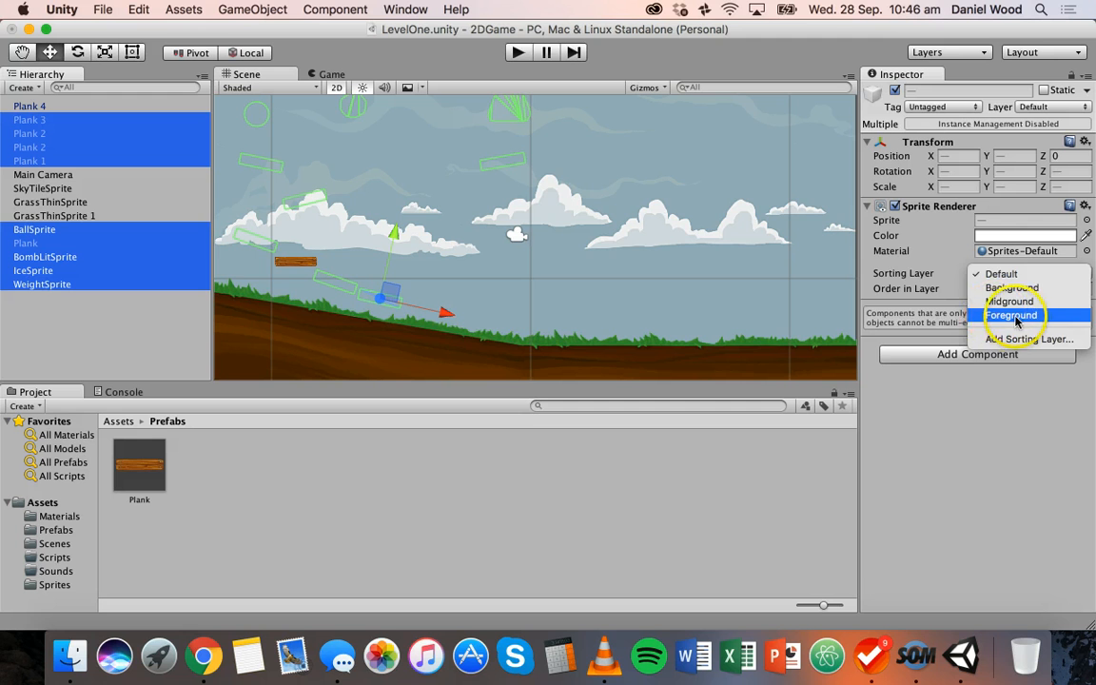
left_click(1007, 317)
left_click(742, 203)
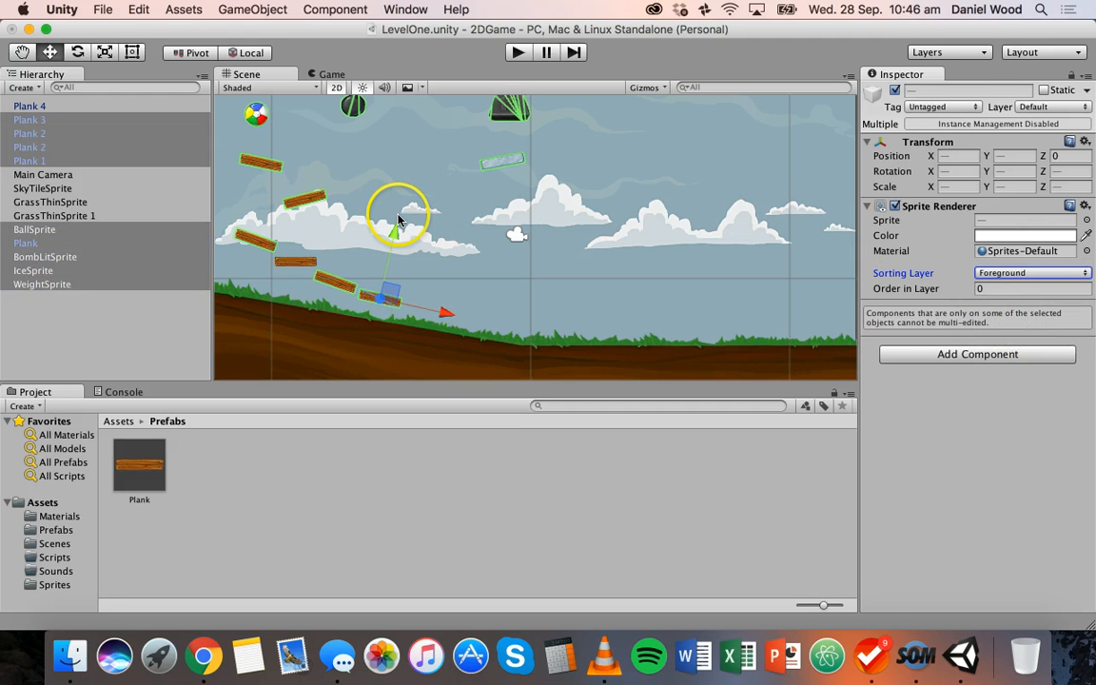
Step: Clear the selection and play-test the scene to see the ball, bomb and weight fall, and stop the game
left_click(145, 283)
left_click(128, 297)
left_click(430, 273)
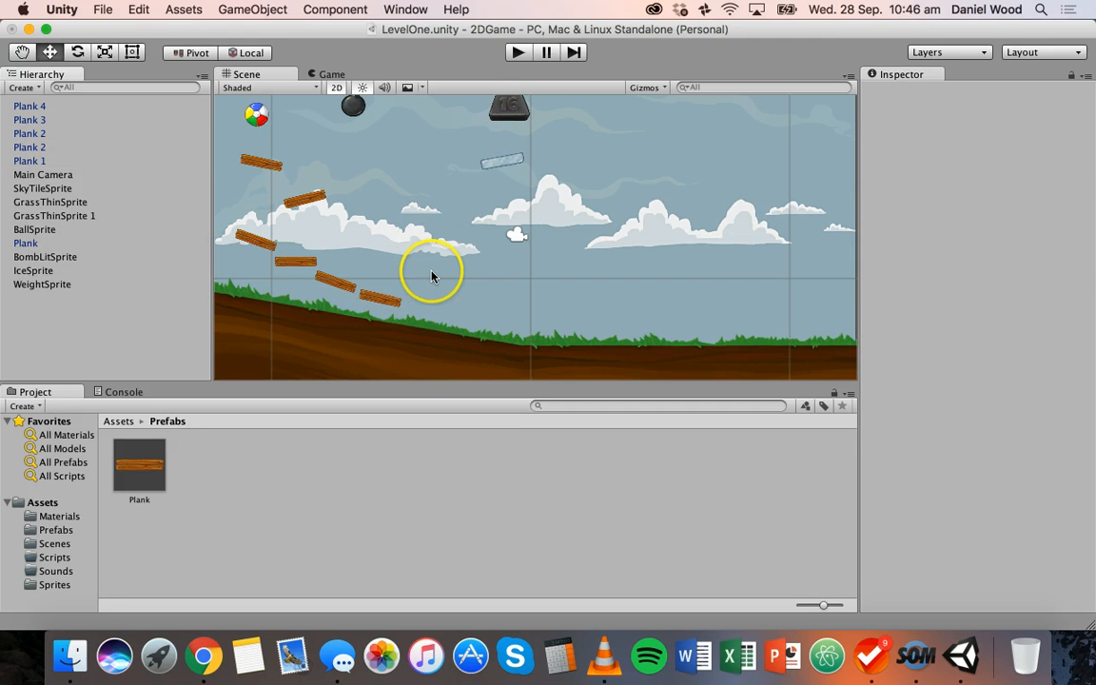
left_click(523, 51)
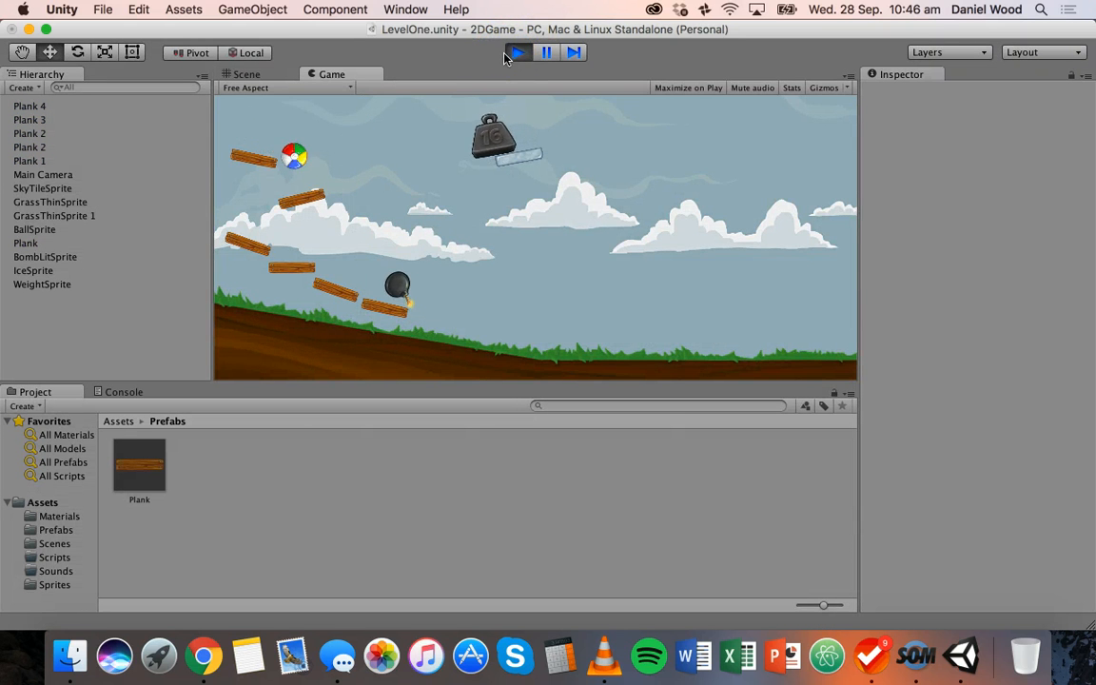
left_click(490, 330)
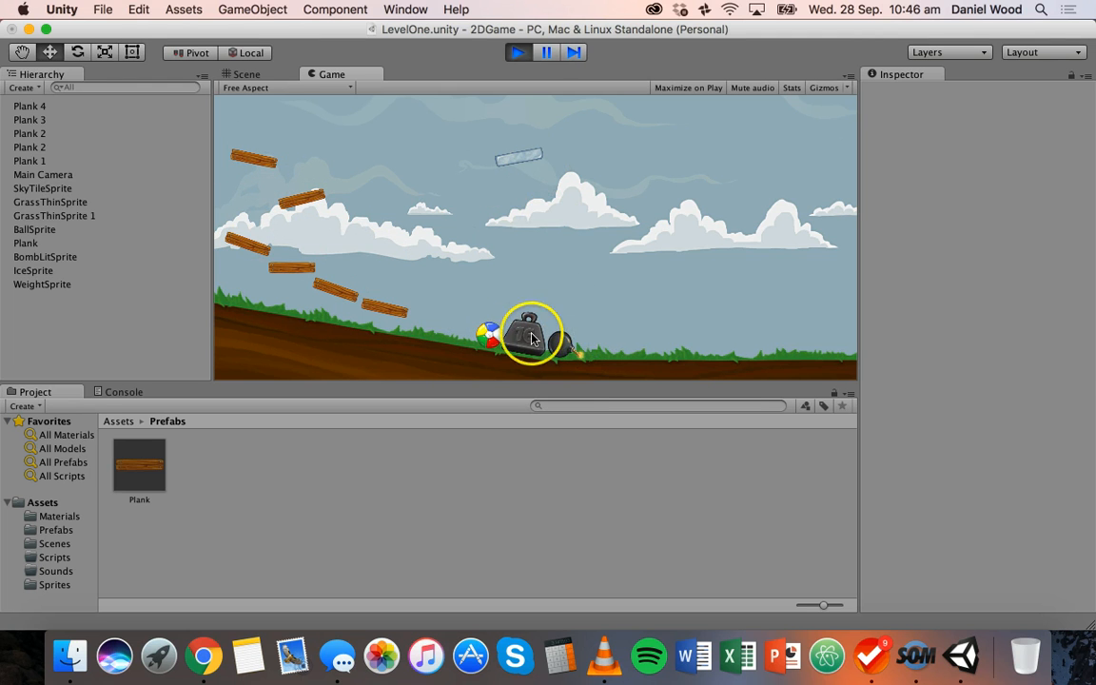
left_click(518, 53)
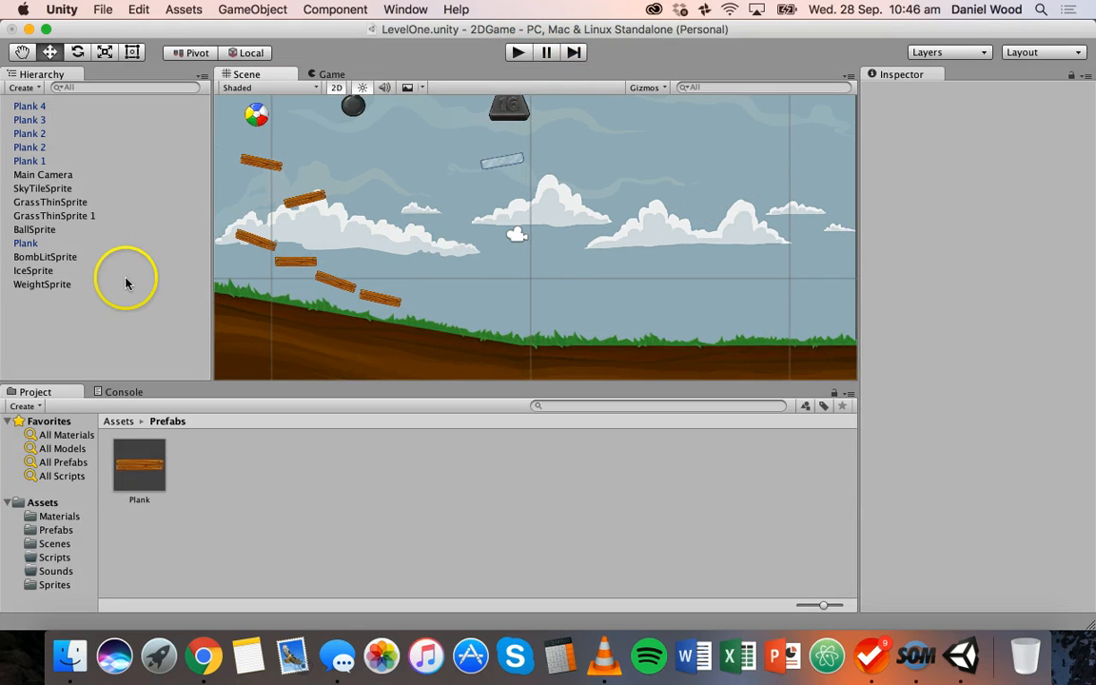
Step: Inspect a plank and GrassThinSprite, and review the Background, Midground and Foreground sorting layers in the Tags and Layers project settings
left_click(49, 148)
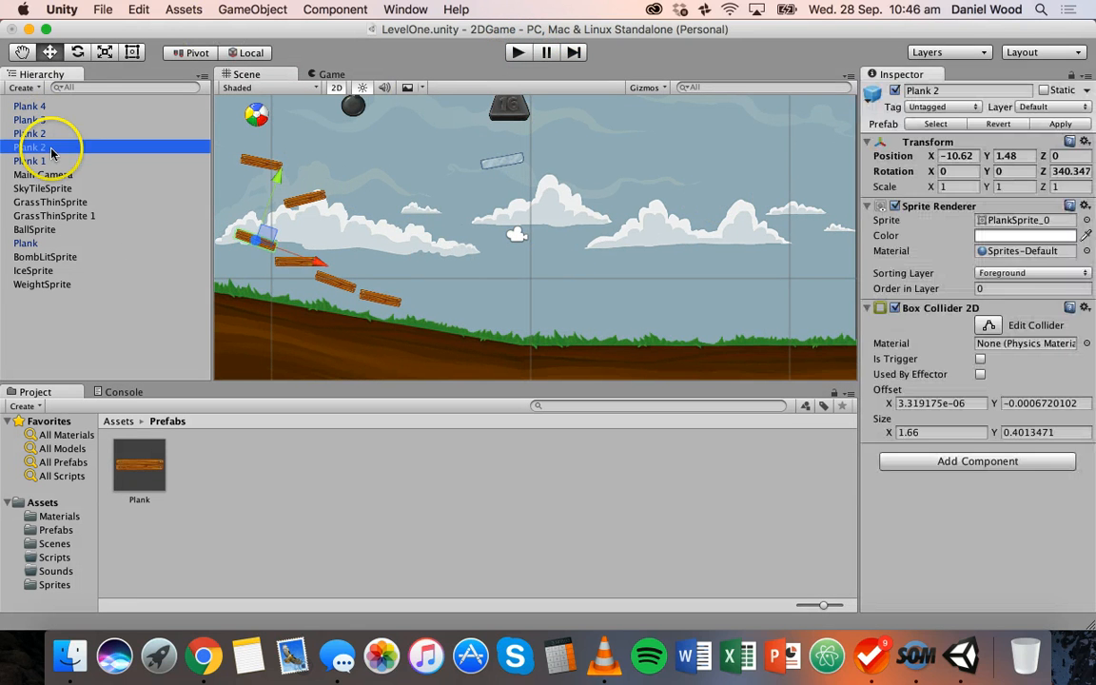
left_click(73, 201)
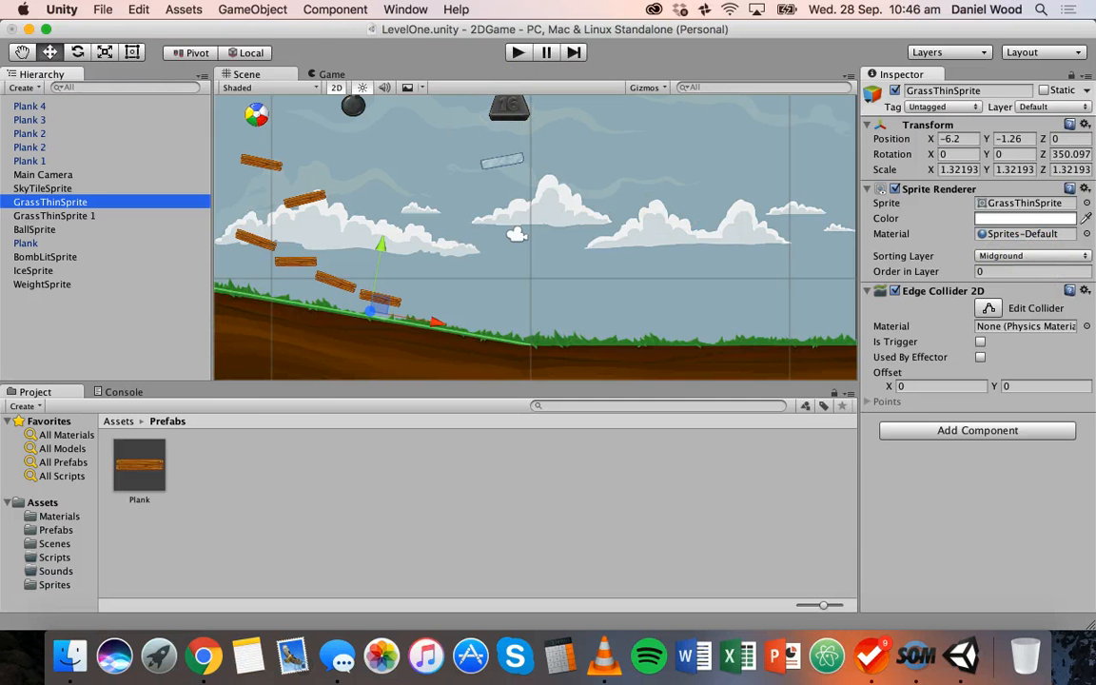
left_click(139, 10)
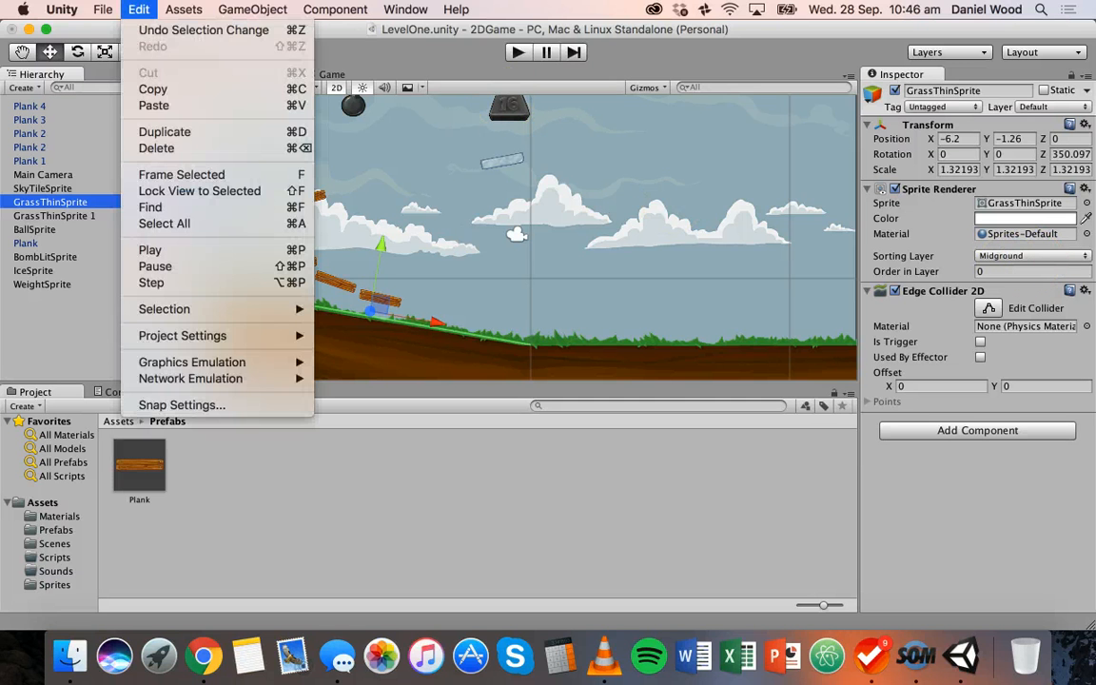
mouse_move(257, 335)
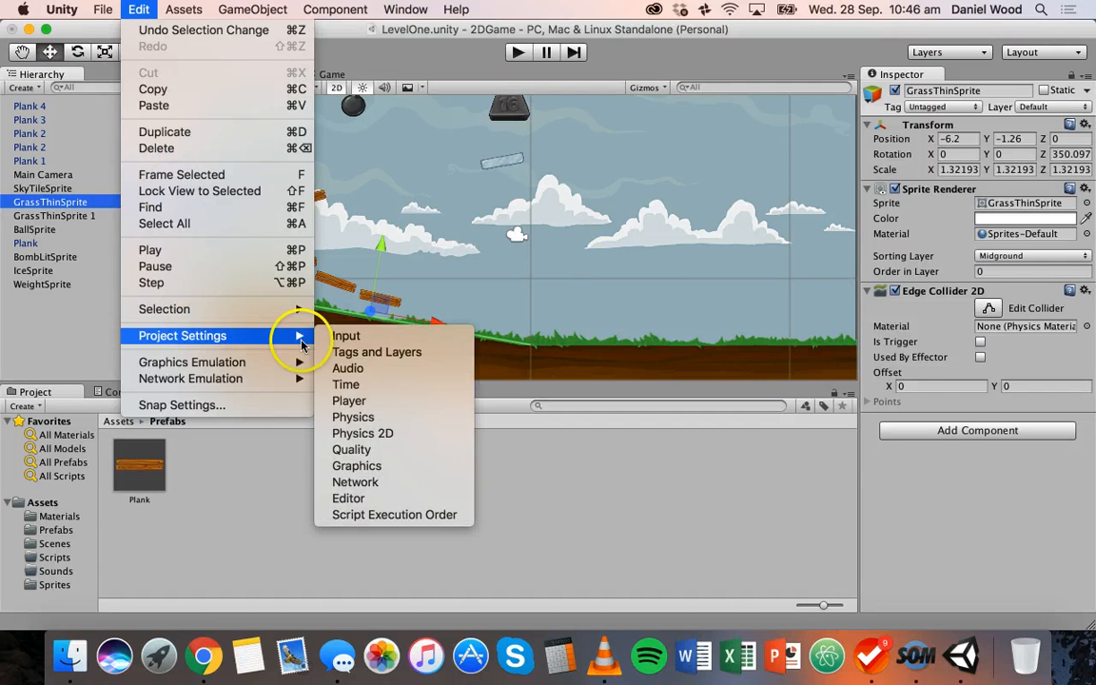
left_click(373, 352)
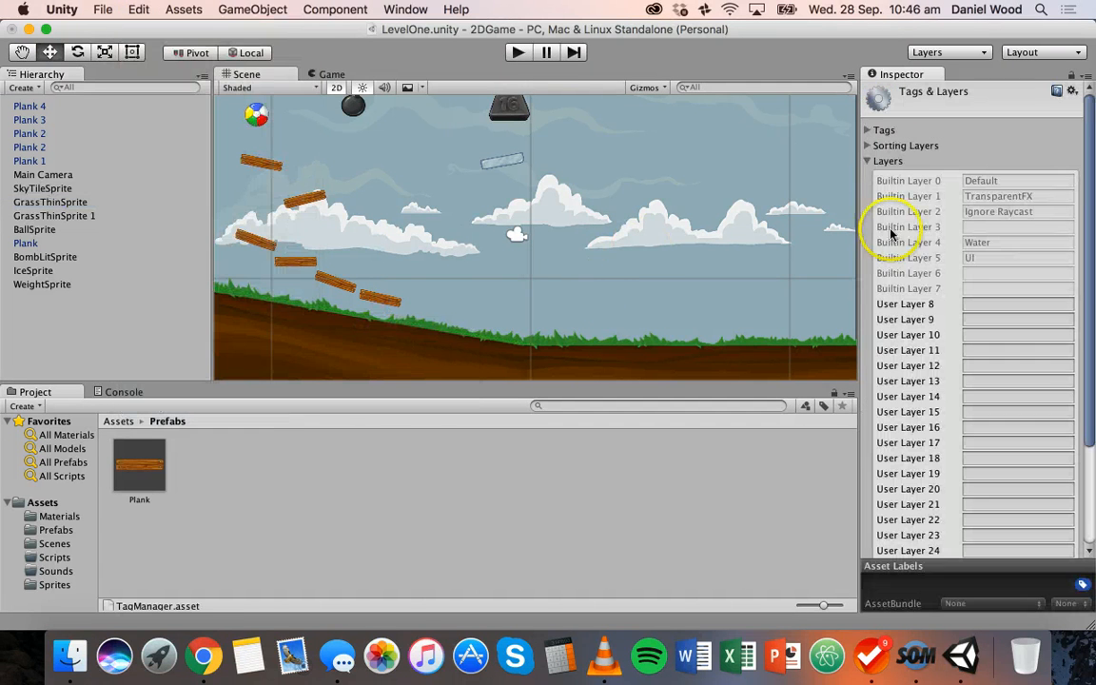
left_click(869, 146)
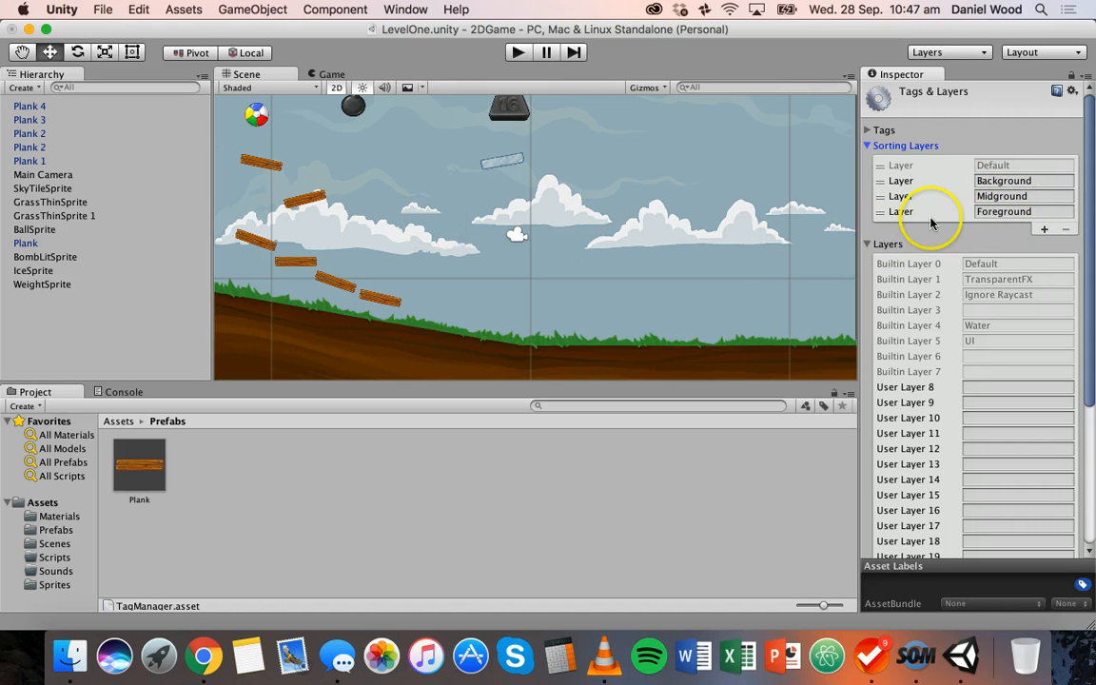
left_click(995, 180)
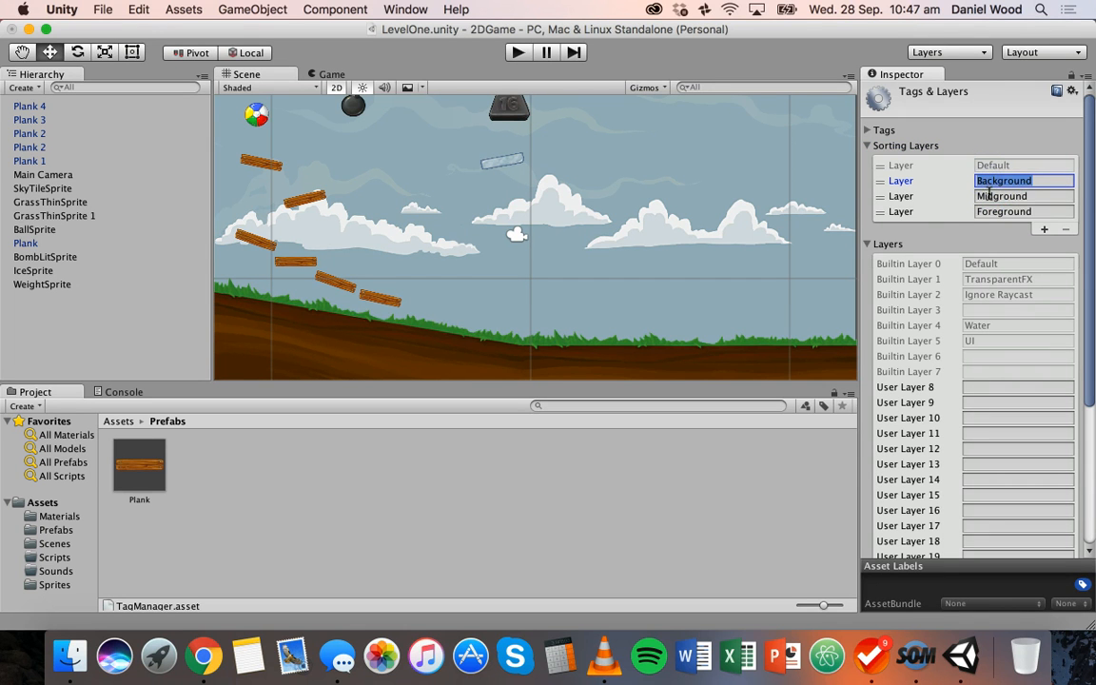
left_click(990, 195)
left_click(999, 211)
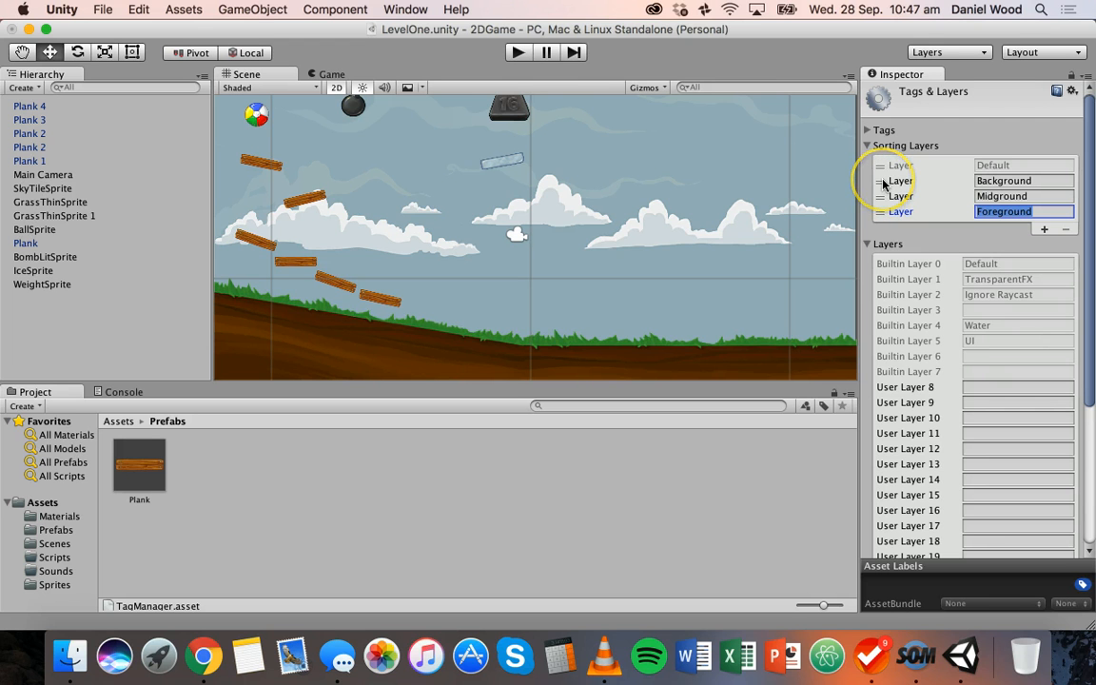
Step: Move the Background sorting layer below Midground and below Foreground, and restore the Background, Midground, Foreground order
left_click_drag(883, 184, 887, 204)
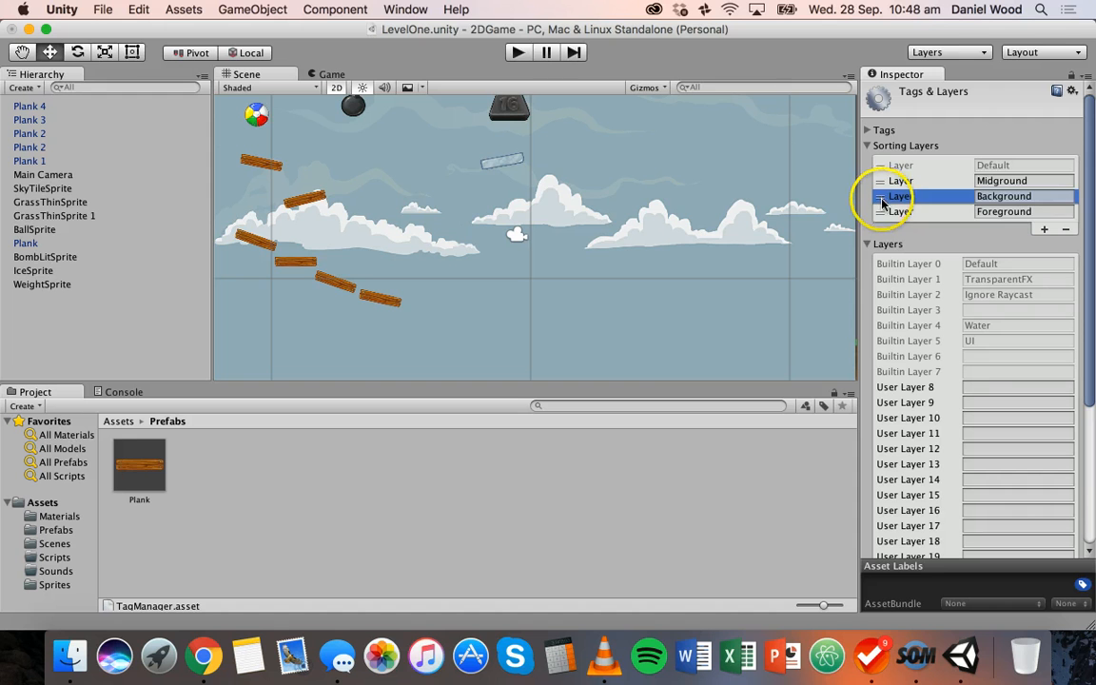
left_click_drag(882, 201, 883, 213)
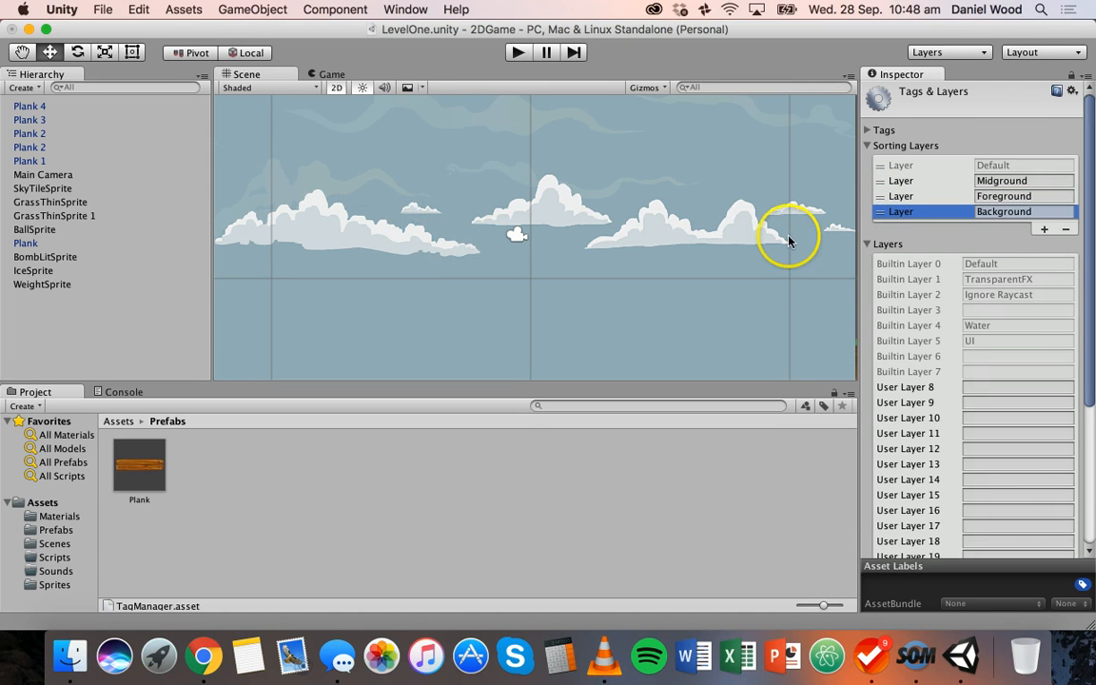
left_click_drag(885, 217, 886, 186)
left_click_drag(885, 197, 957, 189)
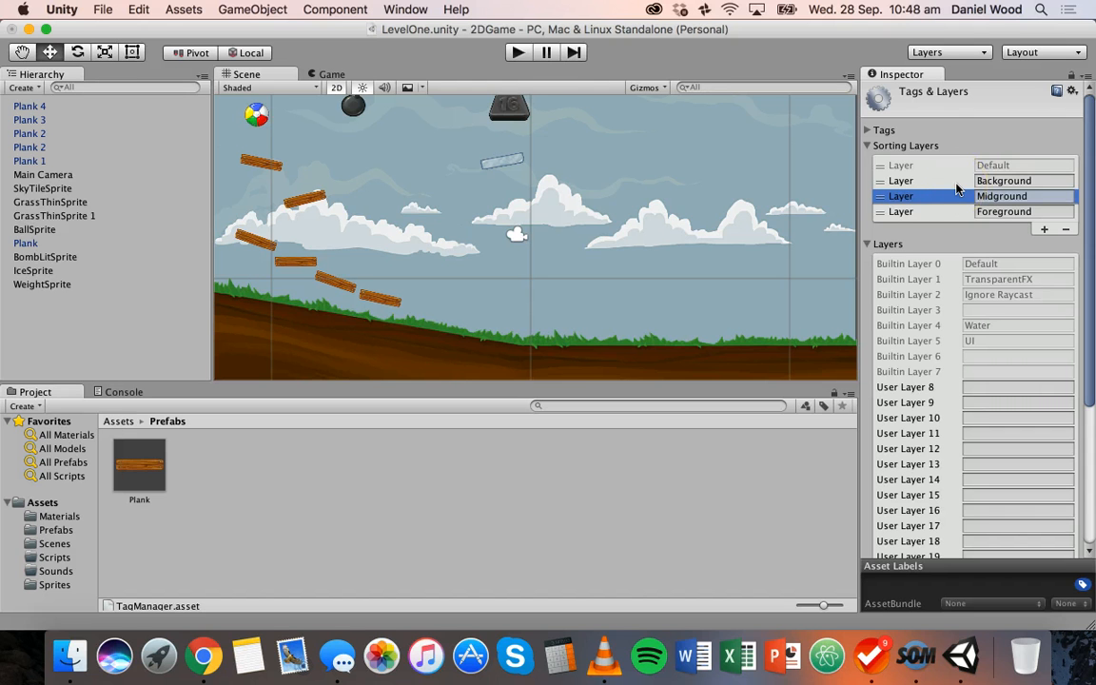
left_click(1016, 180)
Step: Place another Plank prefab in the scene, assign it to the Foreground sorting layer and move it to about X -2.84, Y -0.62
left_click(138, 479)
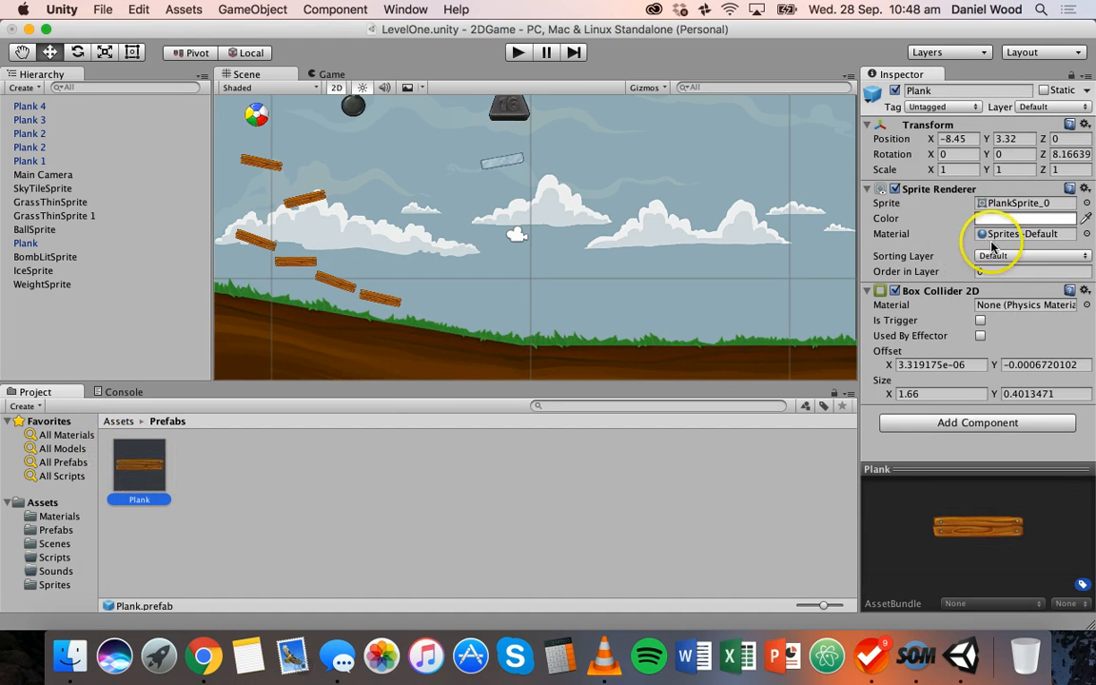
left_click_drag(151, 442, 483, 283)
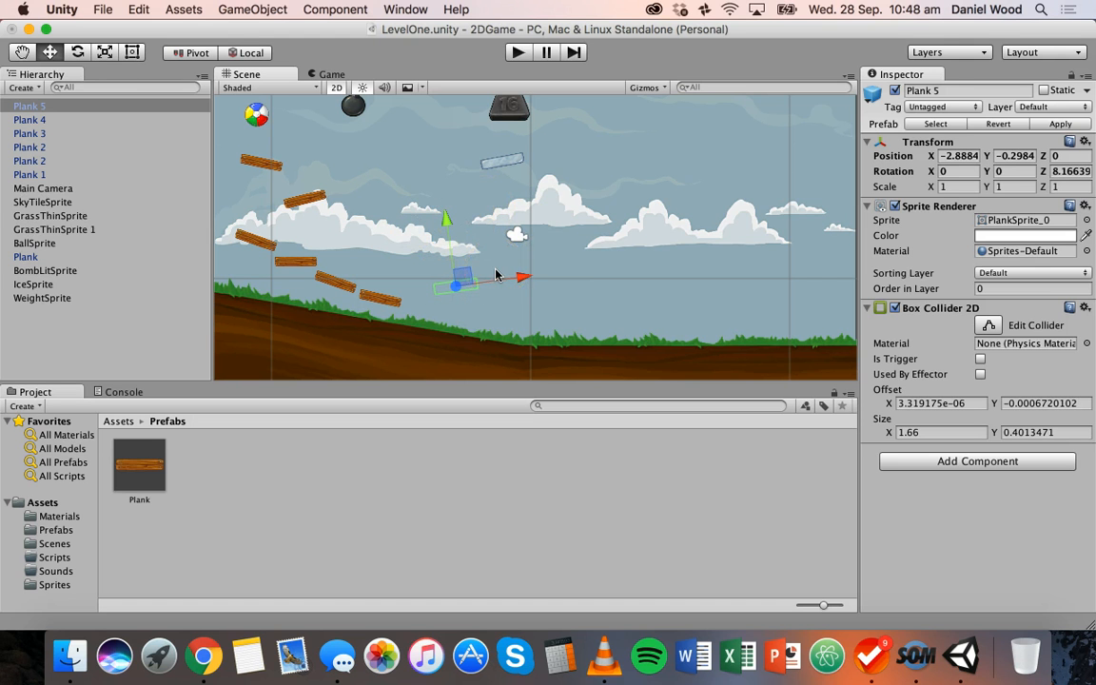
left_click(1002, 275)
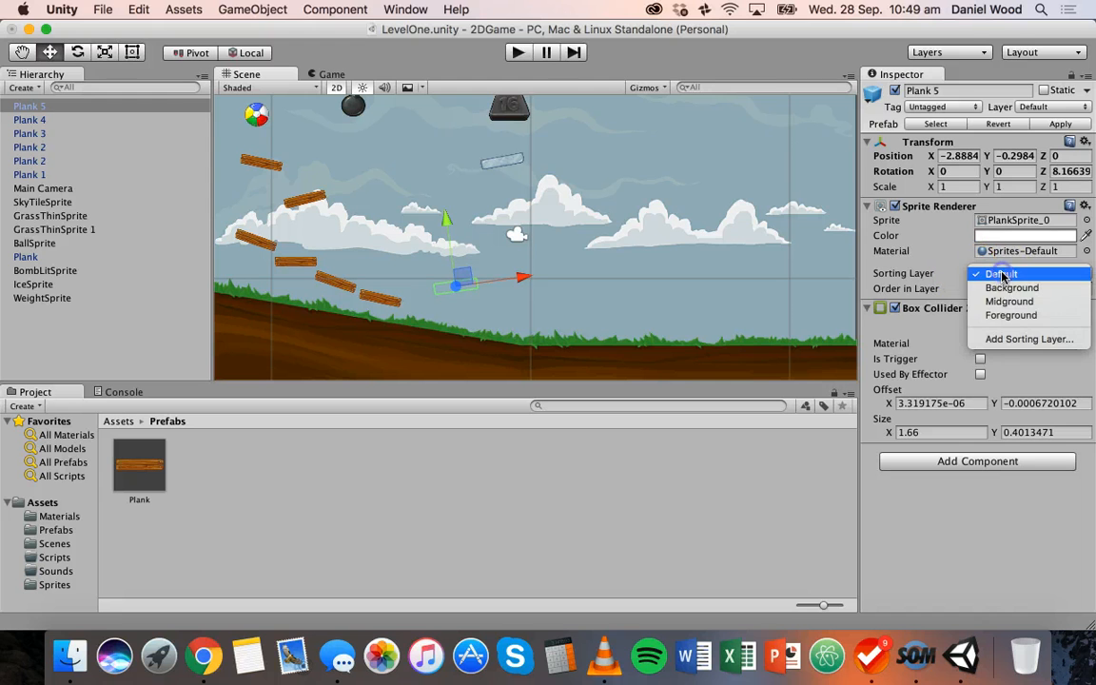
left_click(1030, 315)
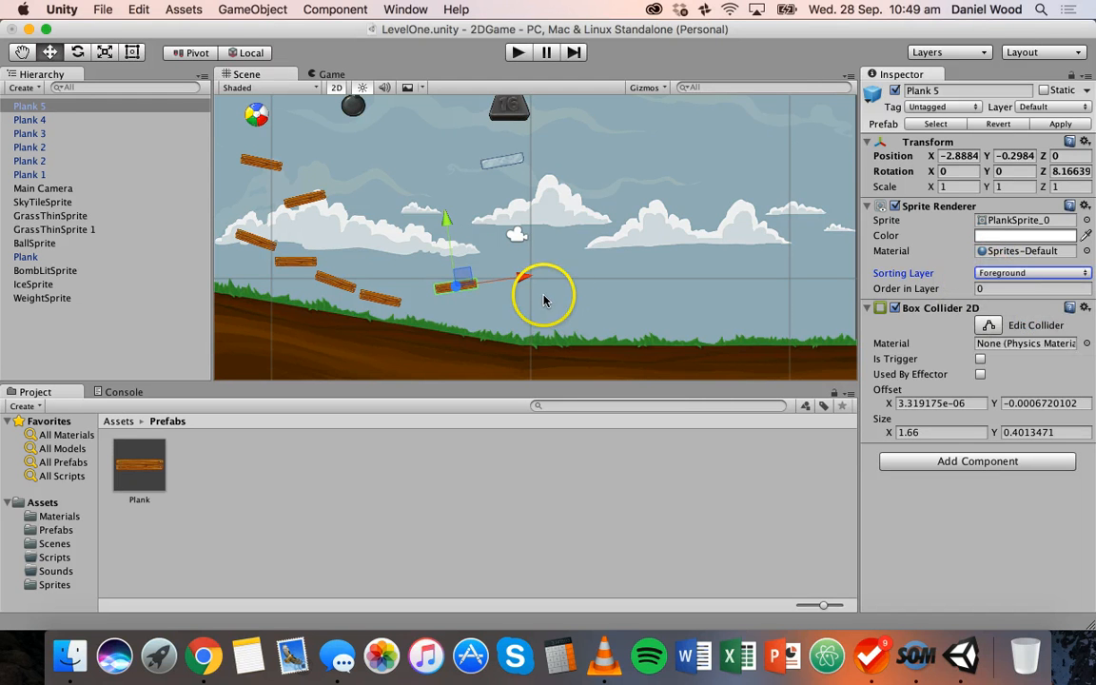
left_click_drag(446, 224, 446, 232)
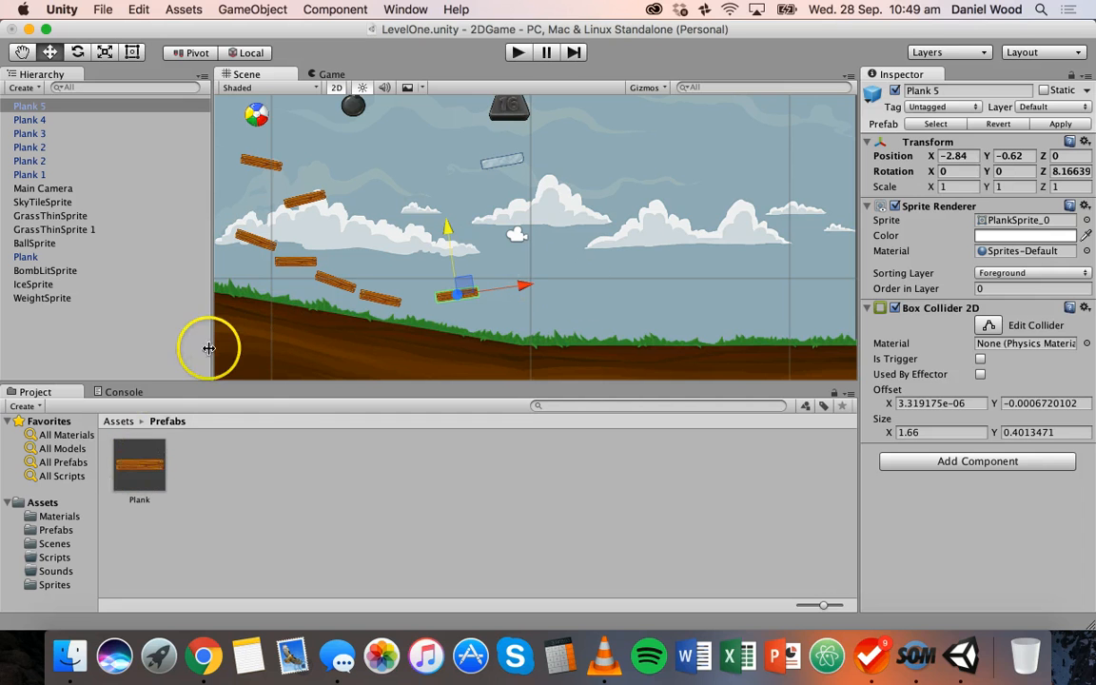
Step: Set the Plank prefab's sorting layer to Foreground and place two more planks from it above the flat grass
left_click(139, 456)
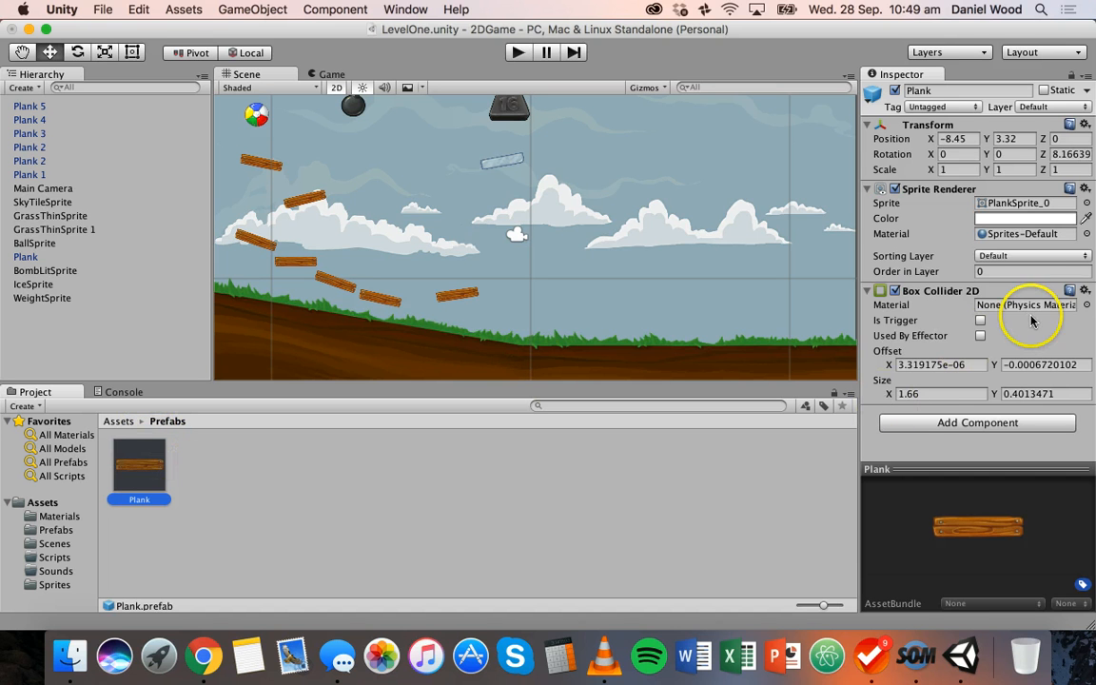
left_click(1007, 257)
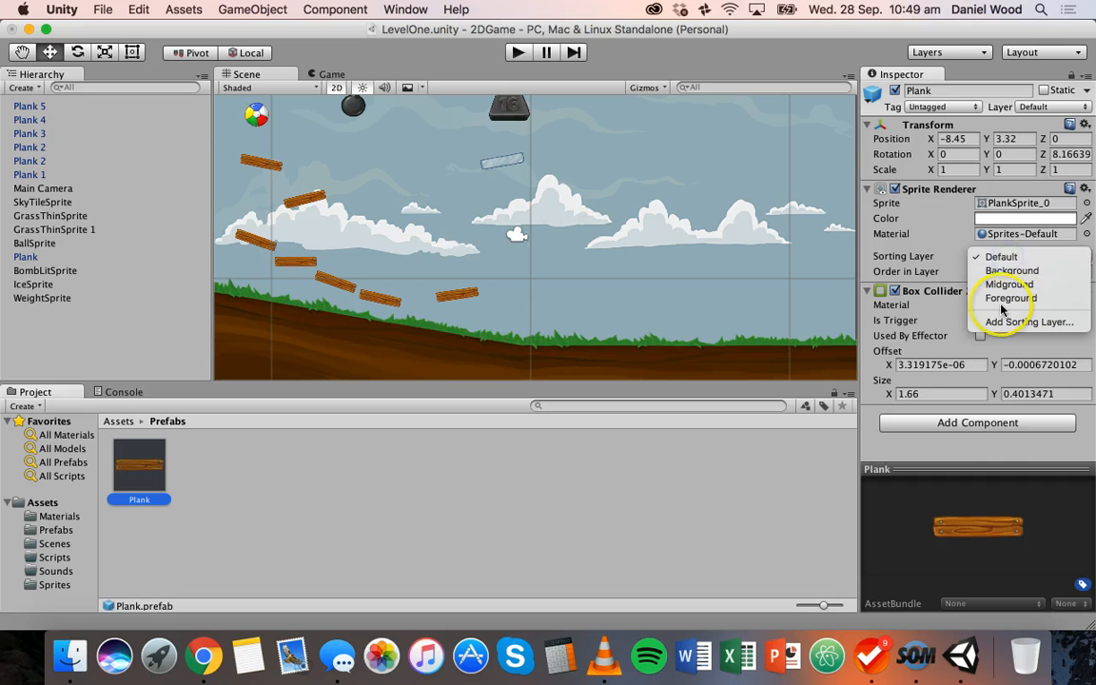
left_click(1010, 298)
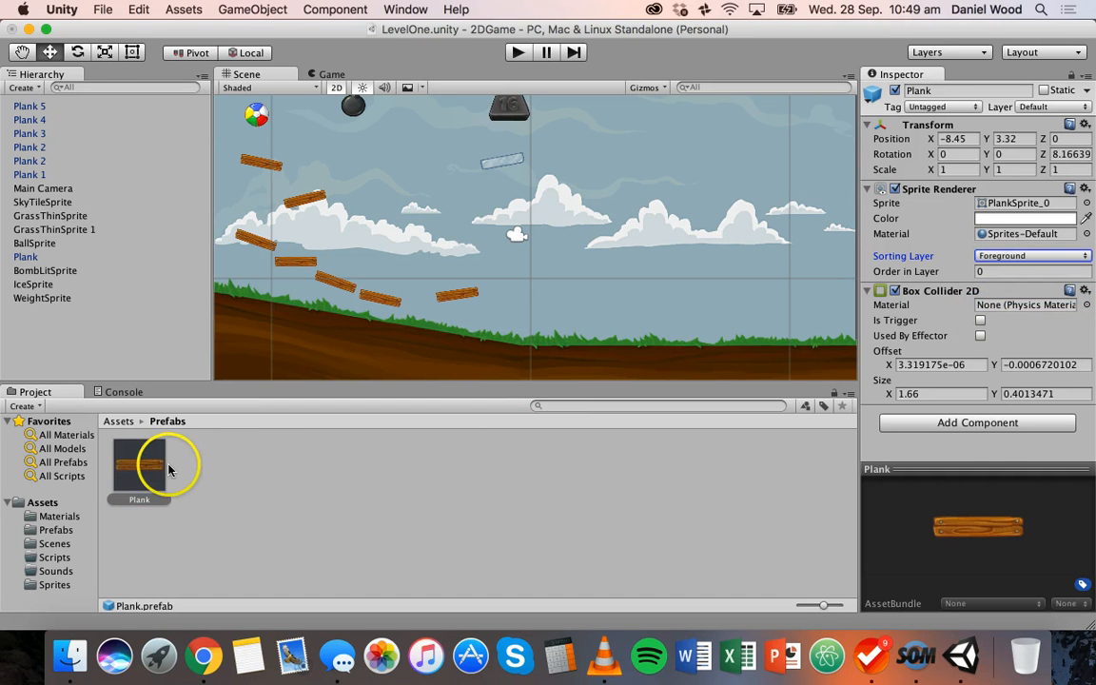
left_click_drag(139, 464, 571, 283)
left_click_drag(132, 476, 603, 306)
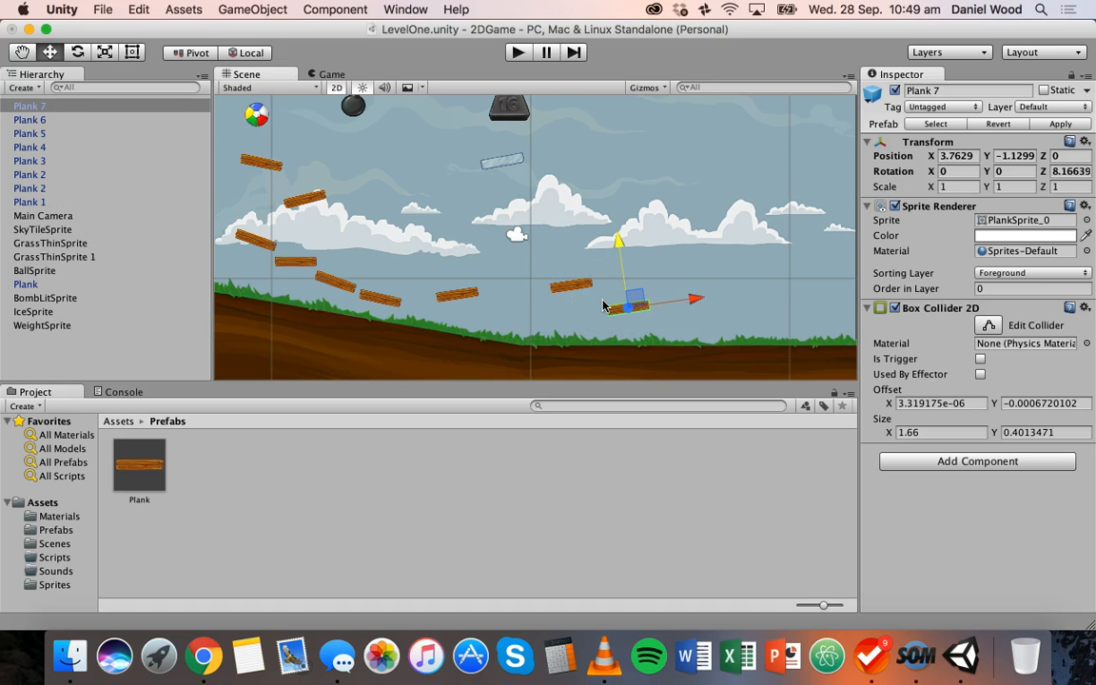